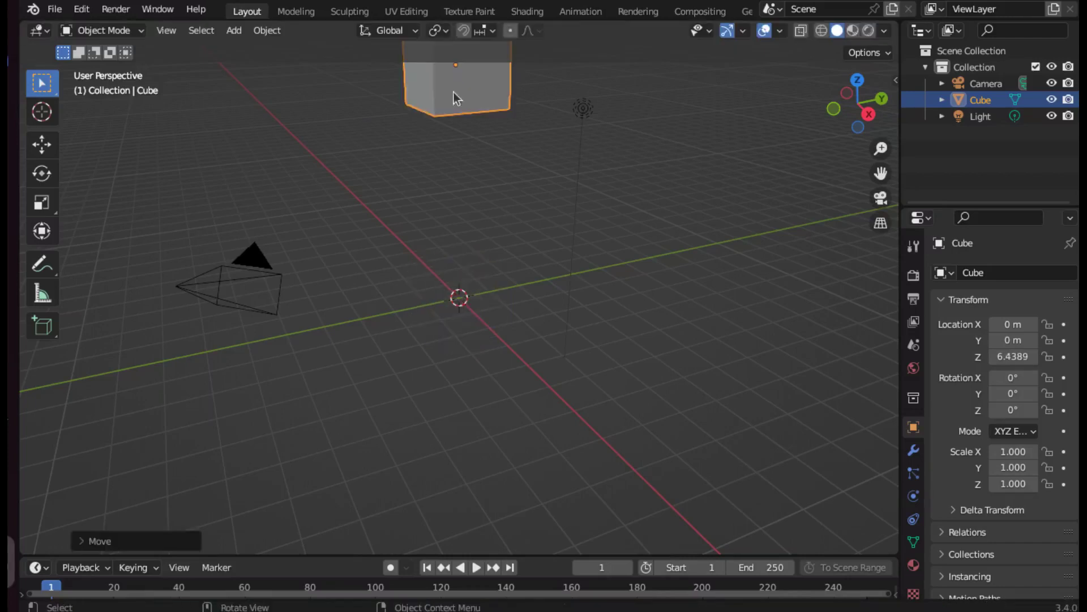
Add a 5-vertex cylinder, scale it up, and raise the cube along Z
key(s)
click(559, 434)
Duplicate the cylinder, scale it horizontally into a wide floor slab, and move it along Z
key(g)
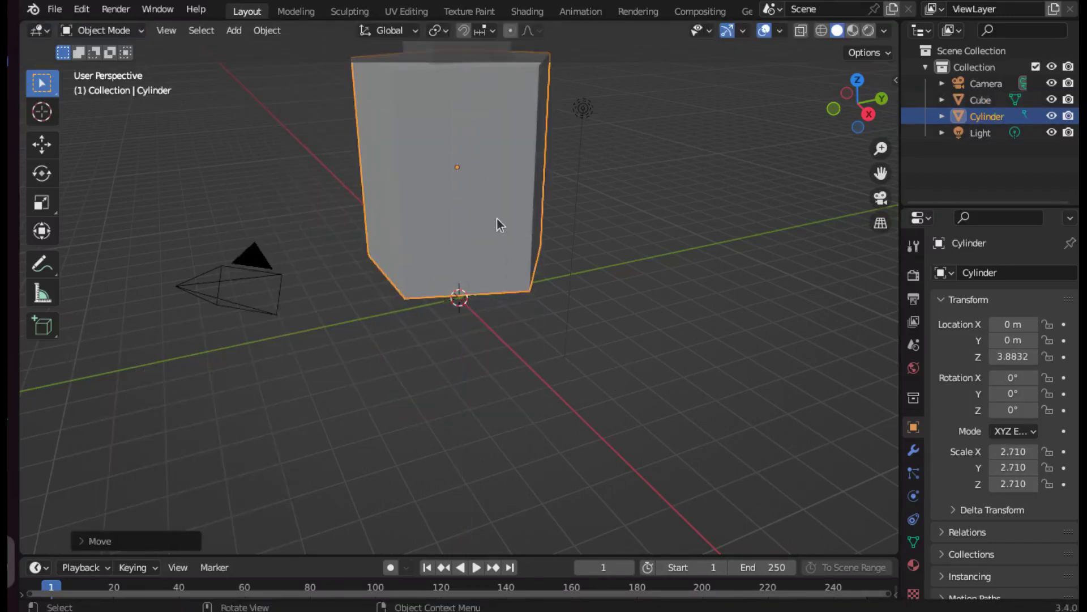
click(497, 223)
key(shift+d)
click(456, 296)
key(s)
key(shift+z)
key(g)
key(z)
Give the pentagonal pillar an Array modifier with a new Empty as offset object
click(592, 357)
scroll(593, 356, down, 5)
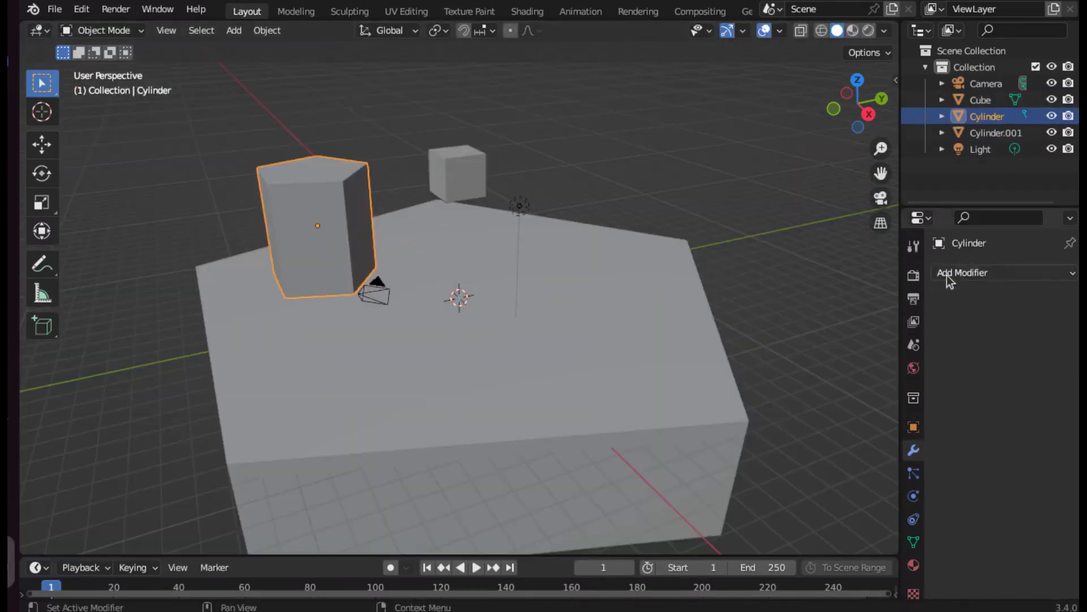
click(963, 273)
click(234, 30)
click(263, 208)
click(997, 499)
click(915, 375)
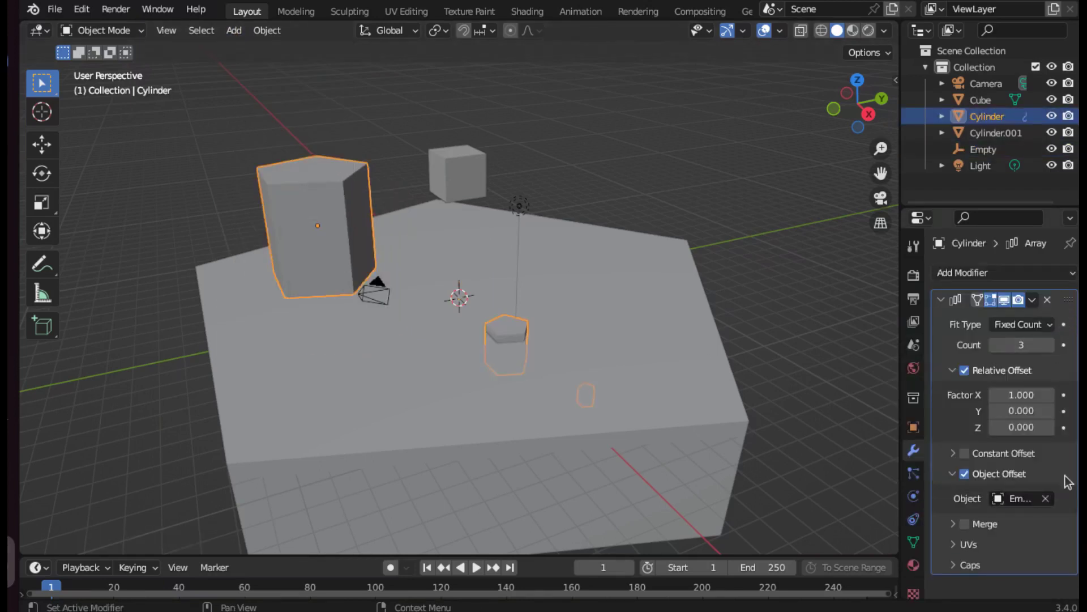
Apply the pillar's scale and widen the array into a larger ring of five pillars
key(ctrl+a)
click(568, 379)
mouse_move(1021, 394)
mouse_down()
mouse_move(1042, 395)
mouse_move(1020, 387)
mouse_up()
click(913, 426)
click(914, 450)
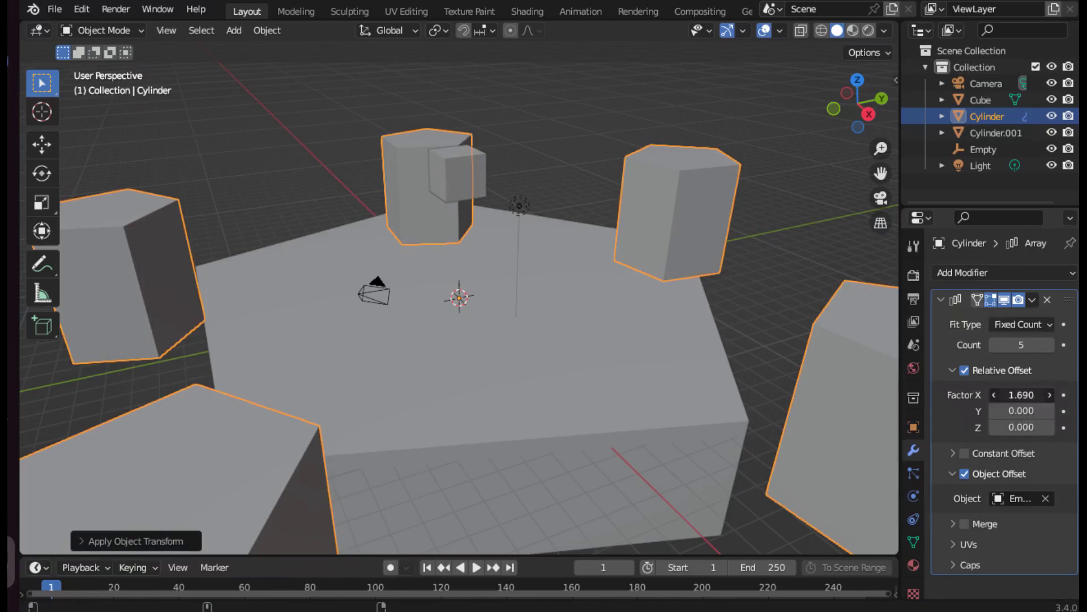
drag(1008, 345, 1036, 344)
Rotate the floor slab while viewing from directly above
key(KP_7)
click(672, 393)
key(r)
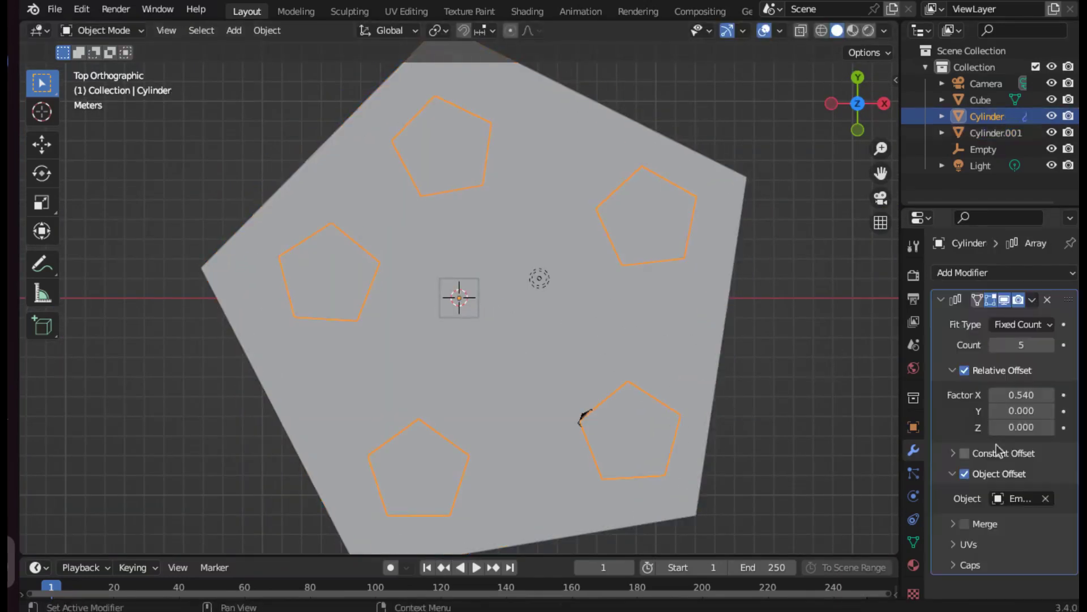
click(601, 322)
Frame the scene by flying the camera around in camera view
key(KP_0)
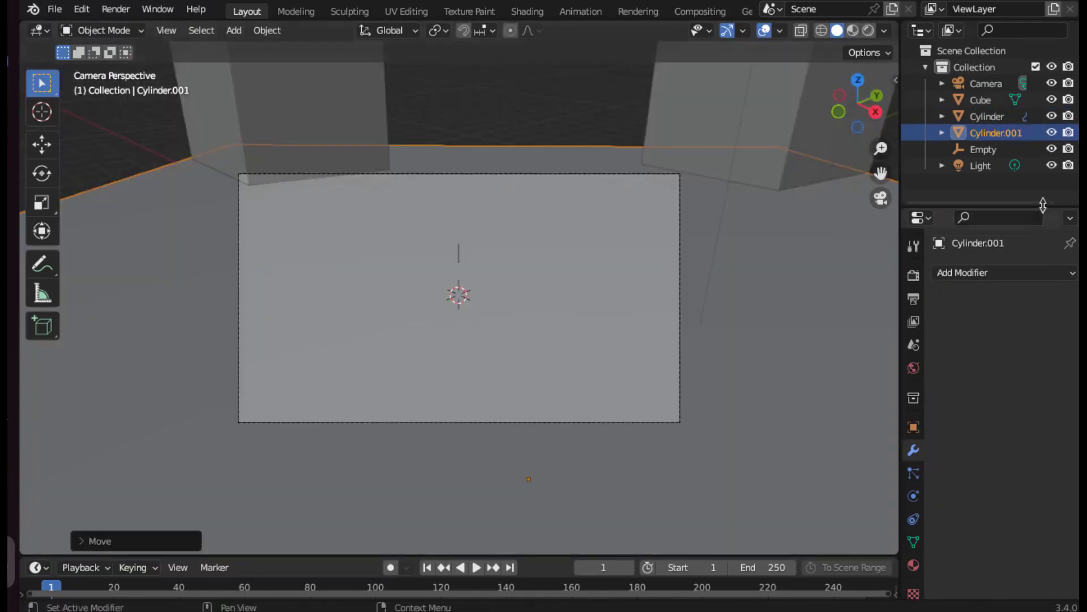
click(333, 415)
key(shift+grave)
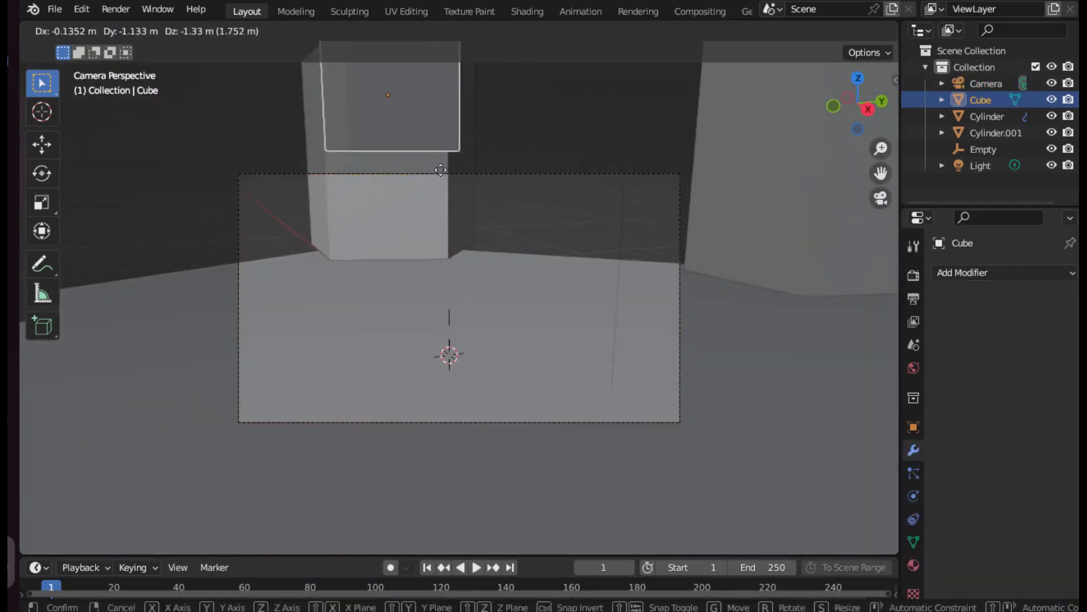
Add a brilliant-cut Diamond mesh and move it along one axis into position
click(234, 30)
click(561, 362)
key(g)
key(z)
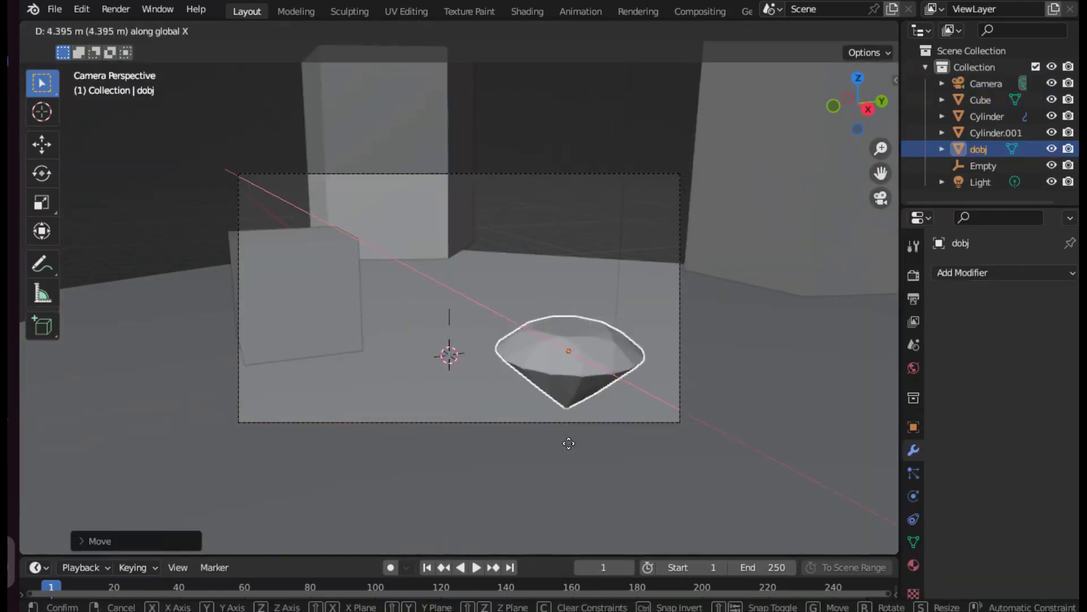
click(678, 355)
Give the diamond a new Glass BSDF material
click(473, 366)
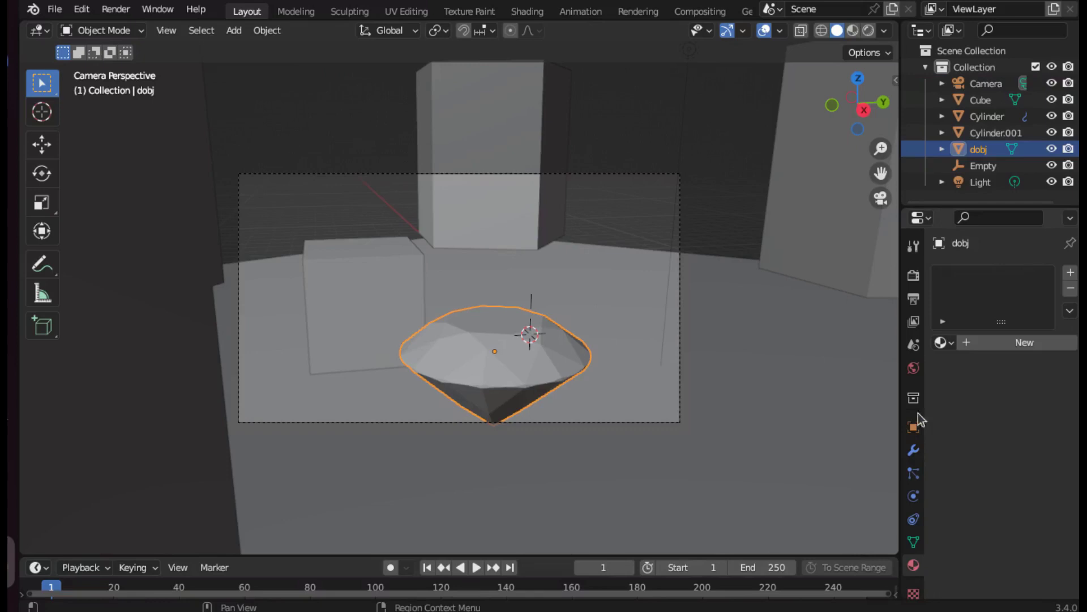
click(971, 343)
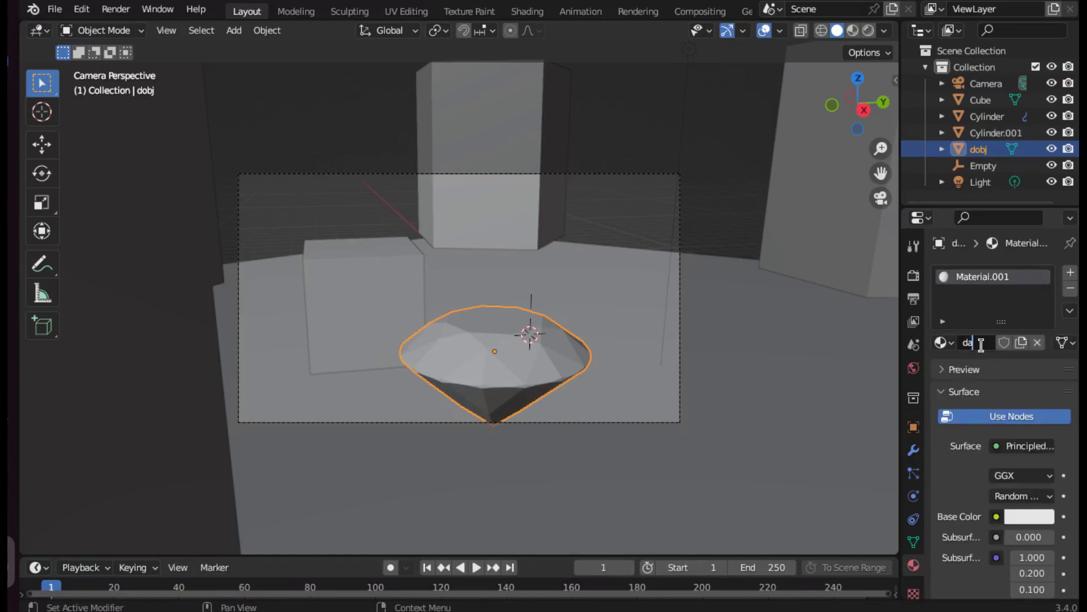
click(1022, 446)
click(861, 140)
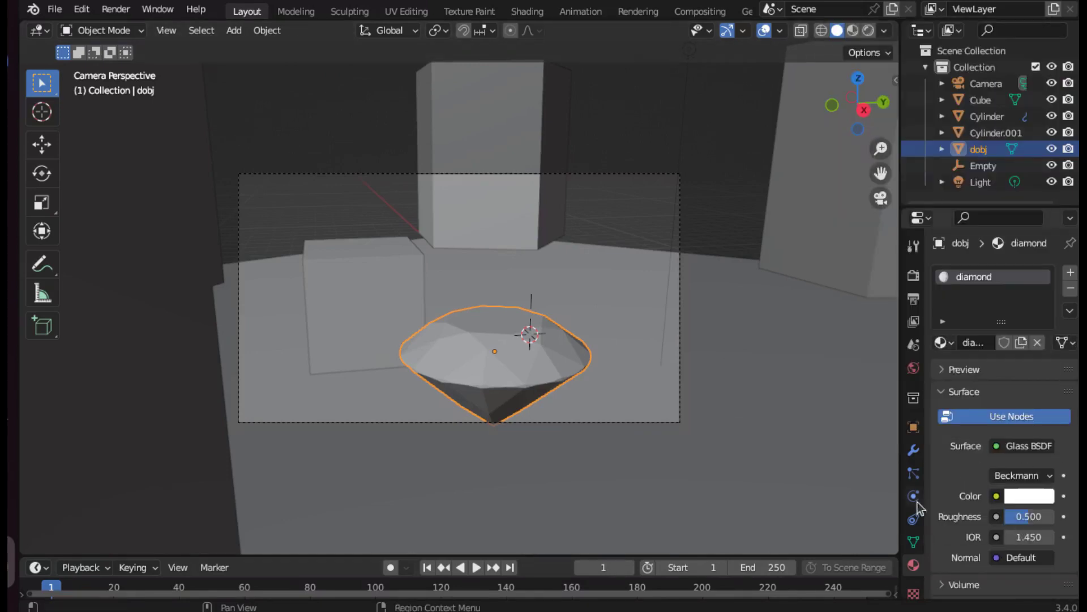
Preview the viewport in Rendered shading with the Cycles render engine
click(868, 30)
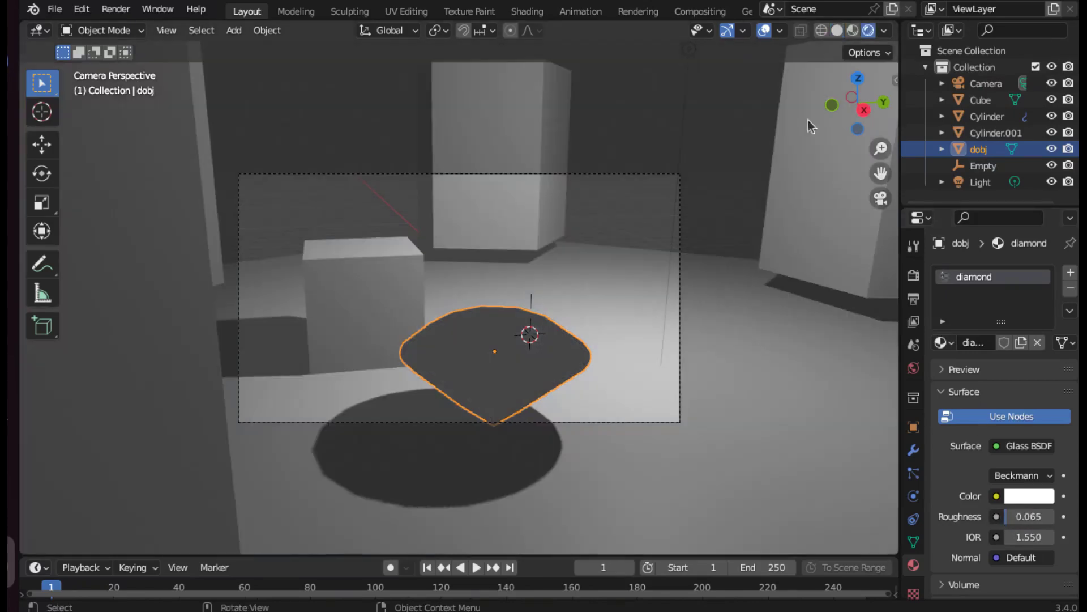
click(914, 275)
click(1036, 273)
click(1019, 300)
Give the cube its own copy of the glass material with a red colour
click(362, 300)
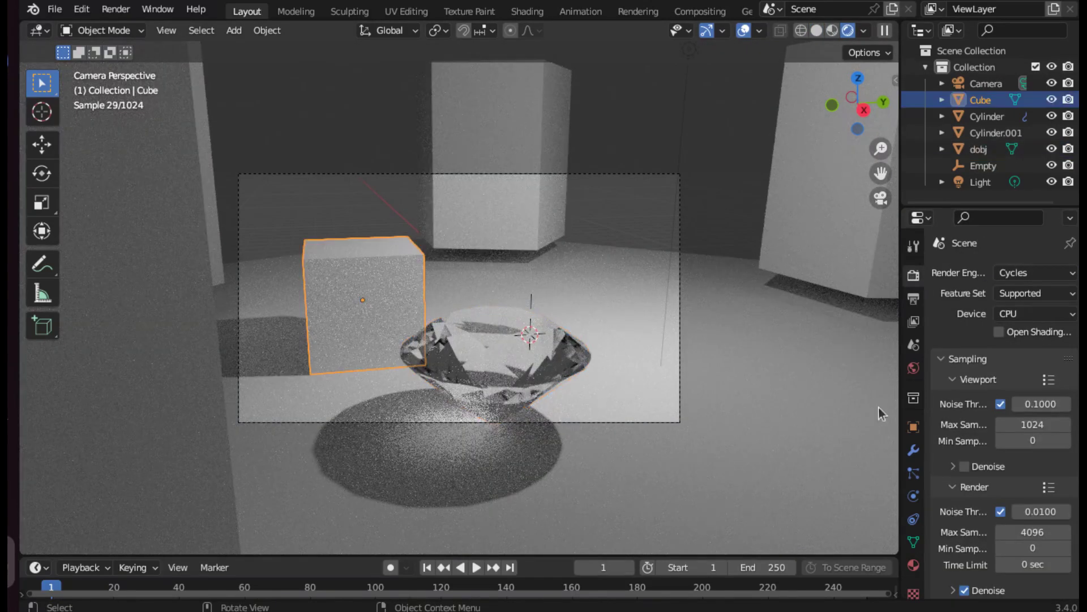
click(913, 564)
click(943, 343)
click(827, 367)
click(1021, 342)
click(1030, 466)
click(971, 332)
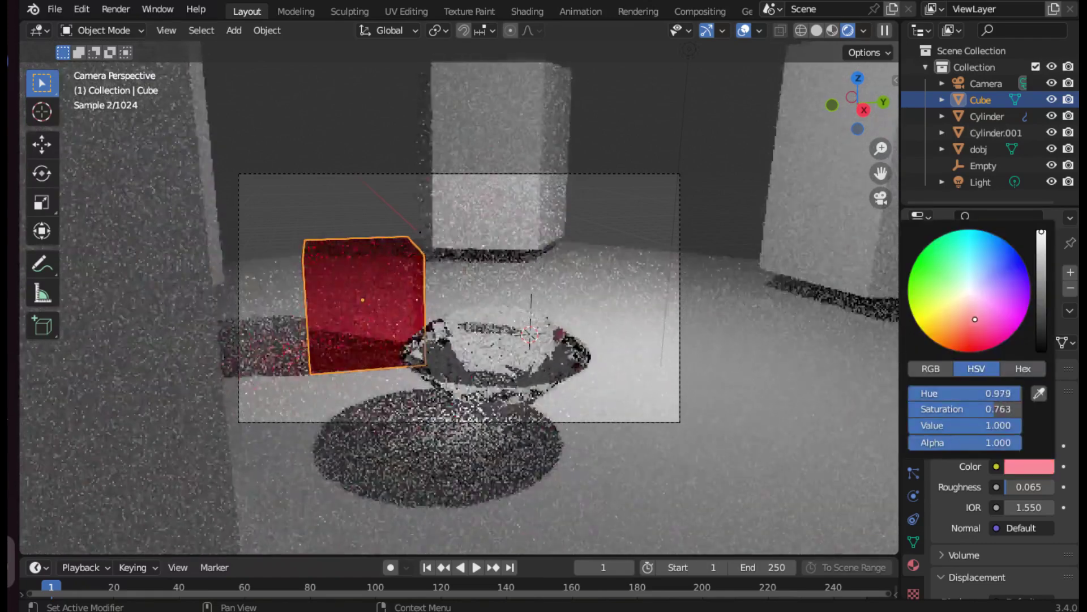
drag(535, 556, 535, 342)
Turn the lower area into a Shader Editor and place a Magic Texture node
click(39, 361)
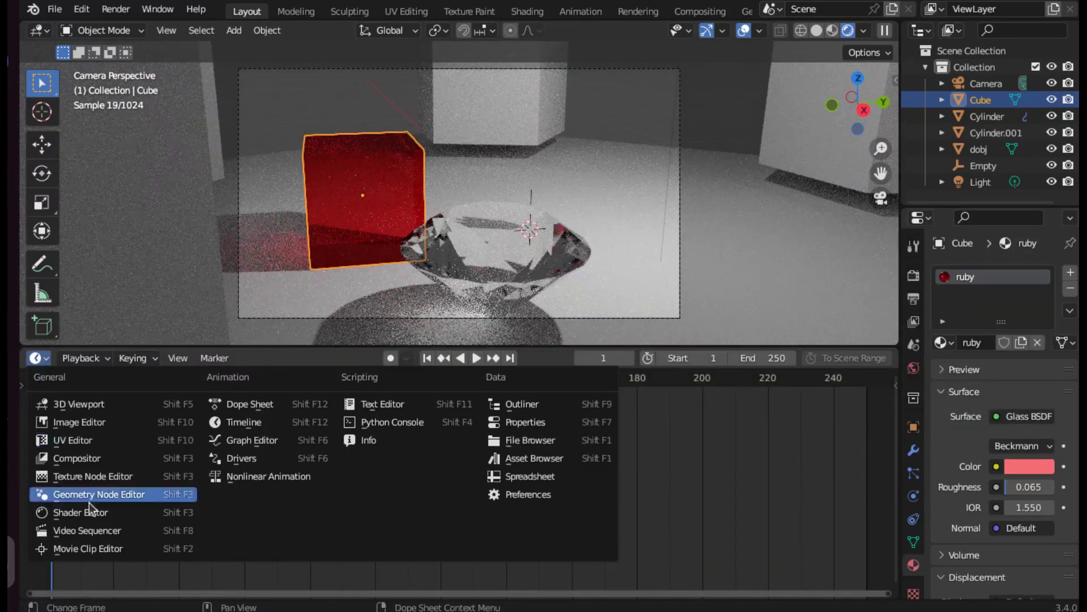
click(85, 509)
scroll(347, 553, up, 3)
click(216, 358)
click(351, 333)
click(122, 408)
Add a Bump node, wiring Magic Fac to Height and Bump Normal to the glass Normal
click(215, 358)
click(336, 347)
click(283, 433)
drag(193, 456, 213, 557)
mouse_move(283, 434)
mouse_down()
mouse_move(203, 402)
mouse_move(330, 552)
mouse_up()
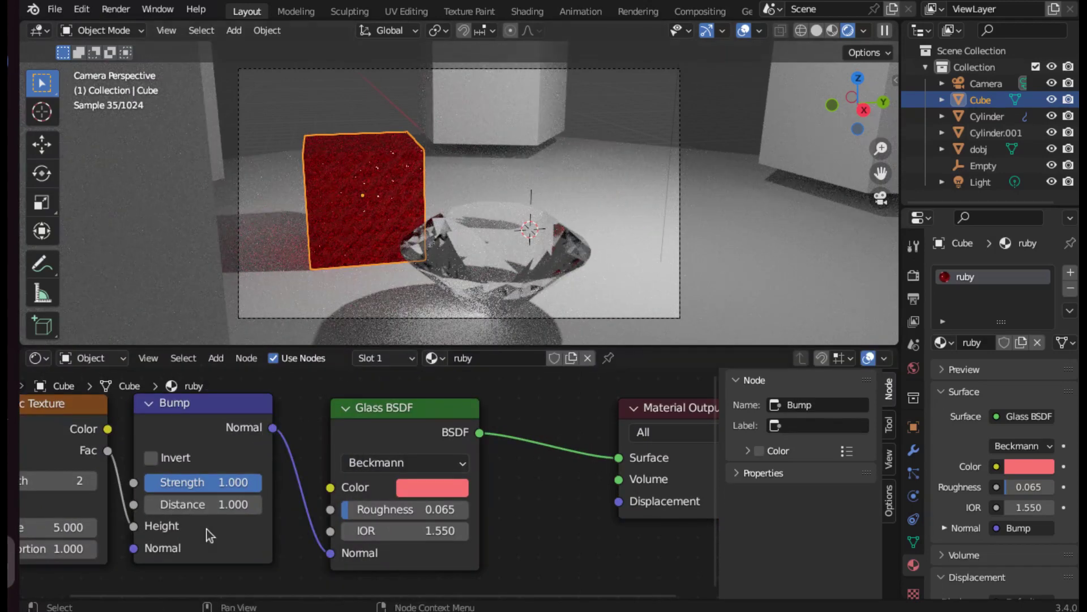
Set the Magic Texture to Scale 2.000, Distortion 2.200 and Depth 3
click(832, 30)
middle_drag(286, 537, 577, 521)
mouse_move(330, 511)
mouse_down()
mouse_move(306, 512)
mouse_move(368, 533)
mouse_up()
click(382, 464)
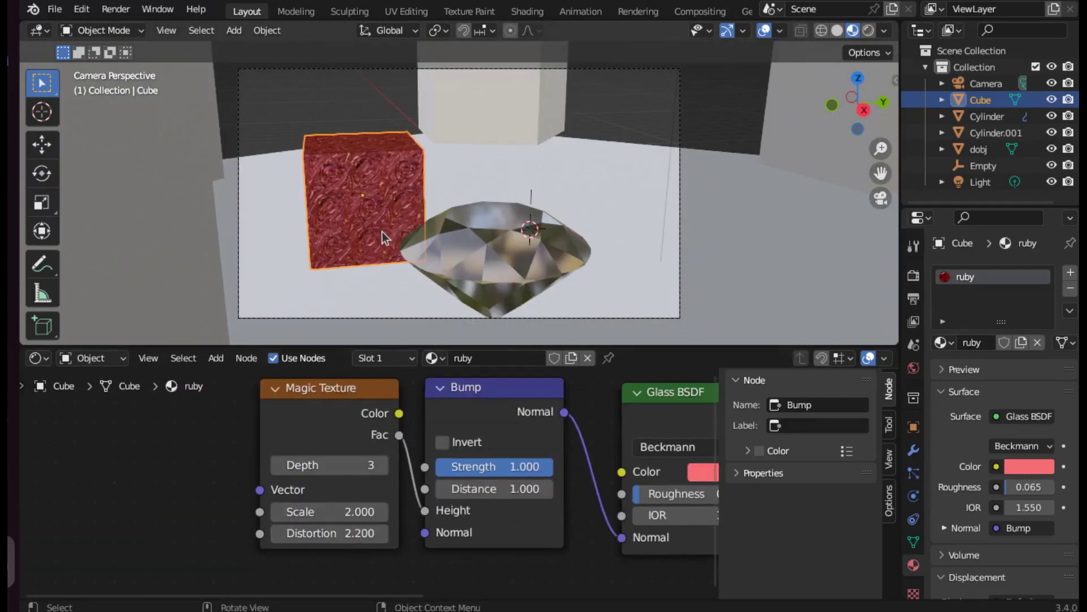
Set Bump Distance to 0.05 and lower Bump Strength to about 0.817
scroll(381, 235, up, 3)
double_click(497, 489)
text(0.05)
key(Return)
drag(495, 466, 470, 466)
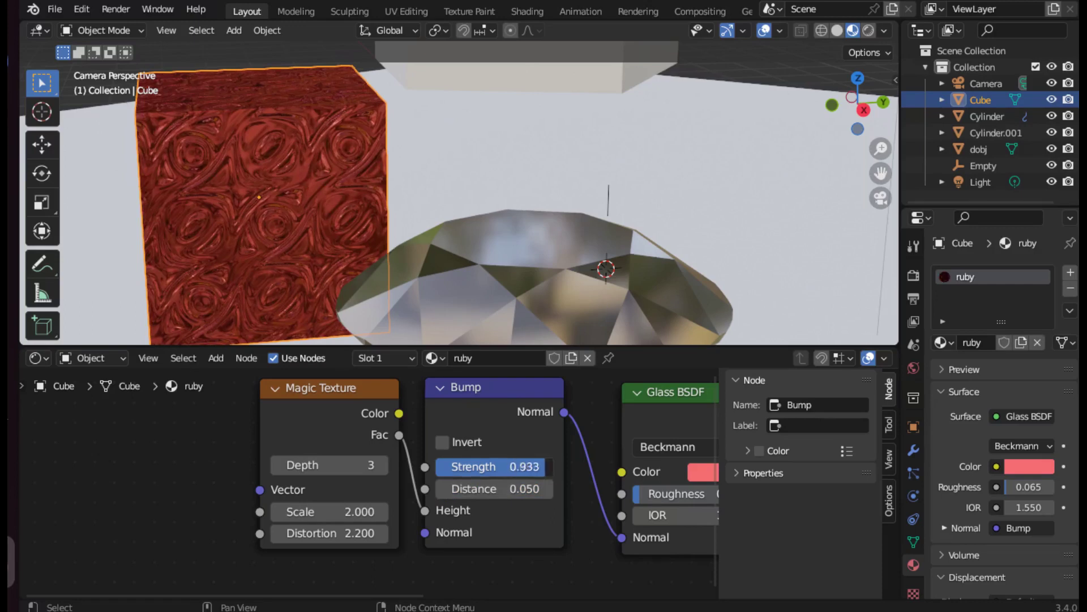
Raise the cube's Bevel modifier to 5 segments and shade the cube smooth
click(914, 450)
drag(1014, 383, 1039, 383)
right_click(334, 283)
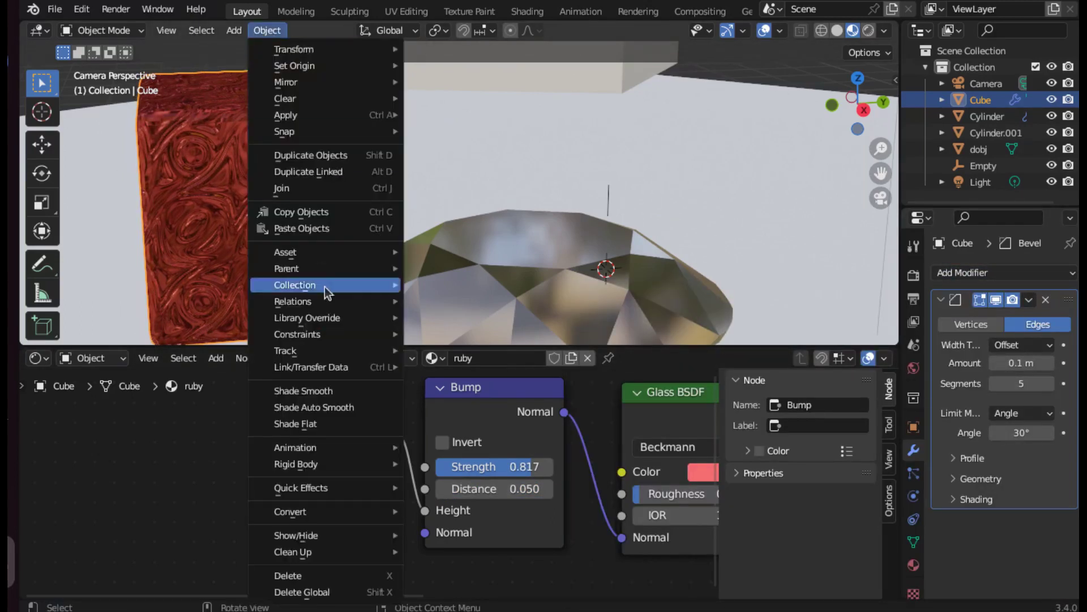
click(317, 388)
middle_drag(282, 204, 436, 141)
Assign the diamond glass material to the floor slab (Cylinder.001)
click(987, 116)
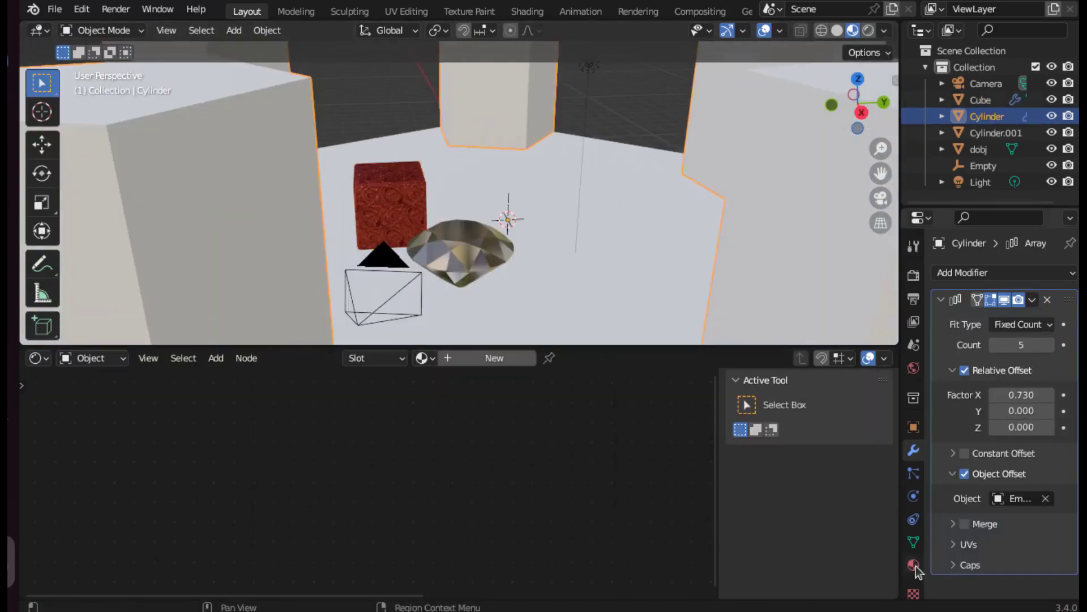
click(914, 565)
click(995, 133)
click(942, 355)
click(801, 371)
Set the World Color to an Environment Texture
click(913, 369)
click(996, 375)
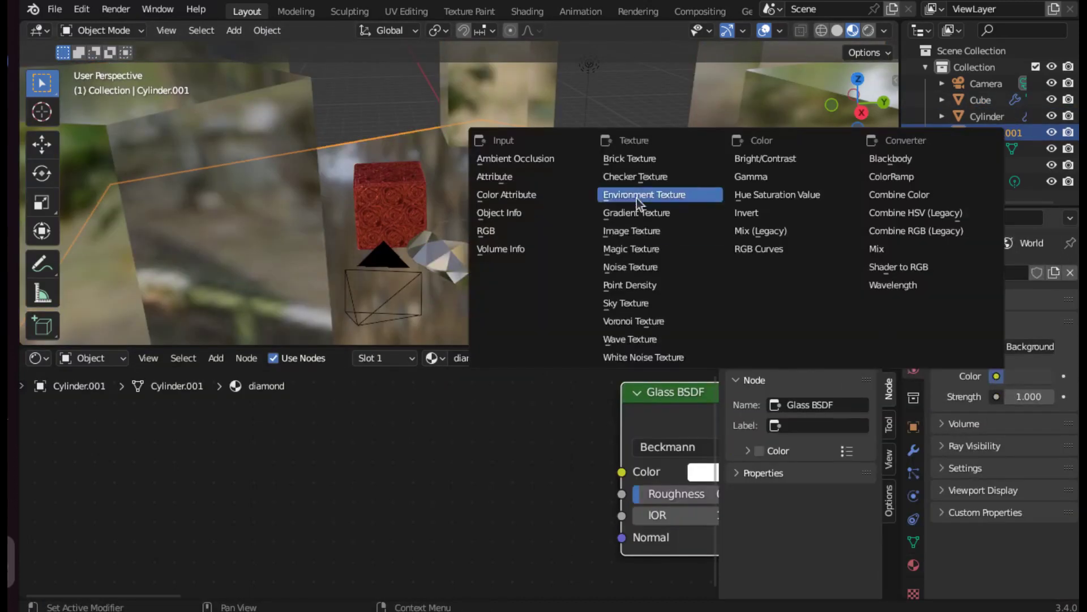
click(631, 192)
Load studiolights/world/interior.exr as the world image and view through the camera
click(1041, 396)
click(168, 232)
double_click(354, 170)
double_click(363, 236)
double_click(348, 154)
double_click(351, 220)
double_click(354, 190)
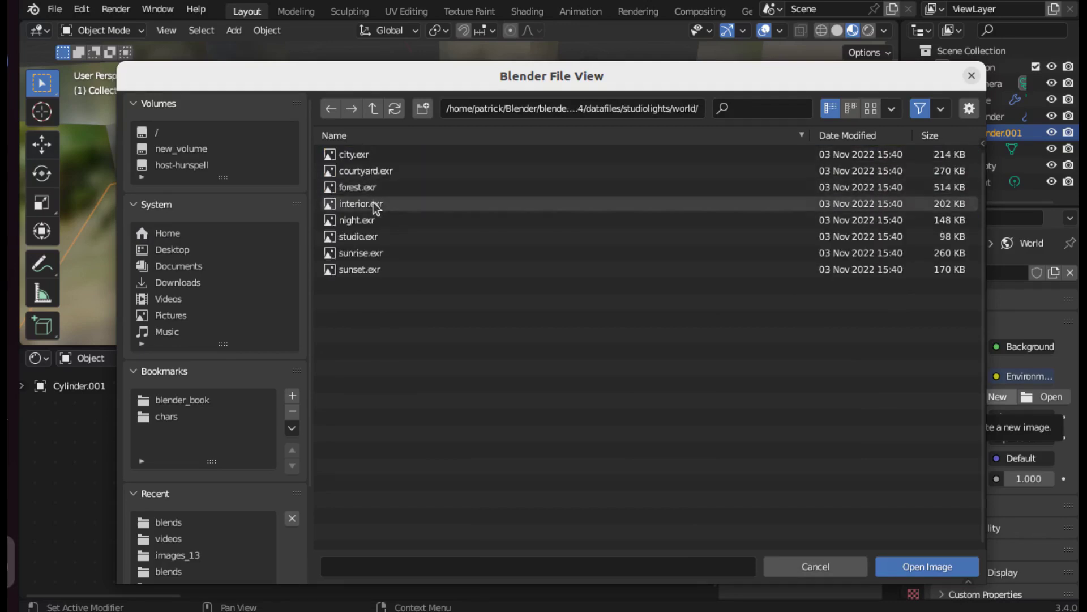
double_click(362, 204)
click(880, 199)
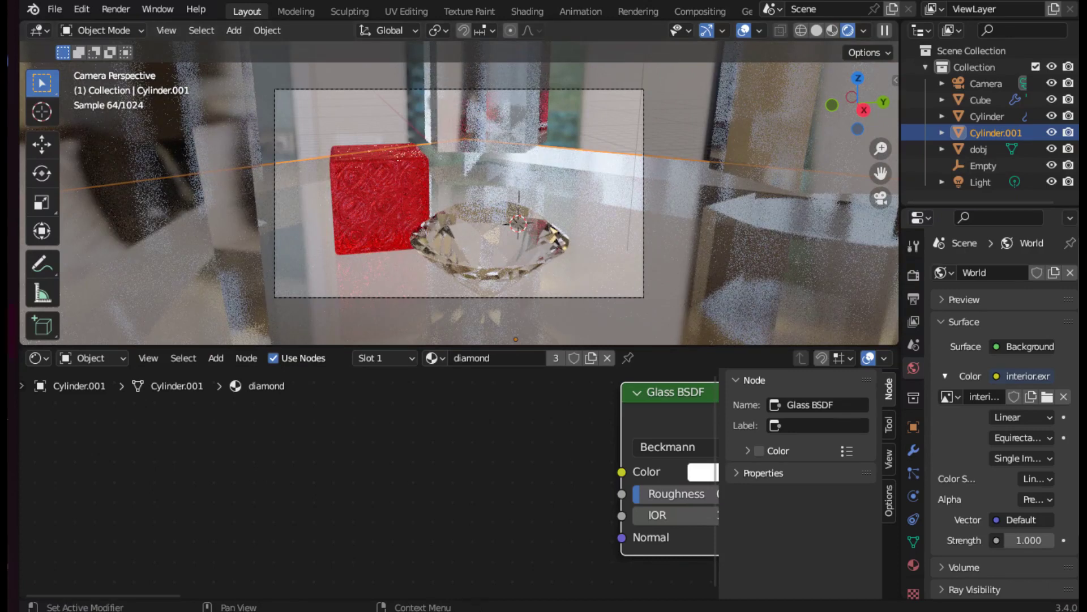
click(980, 99)
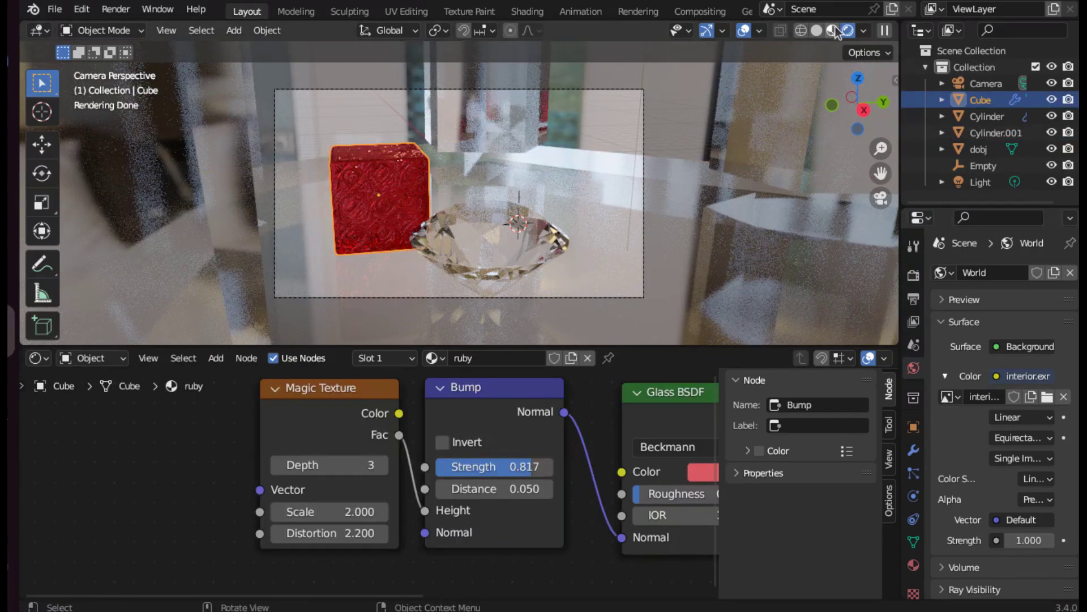
Add a new view layer named foreground_layer
click(832, 31)
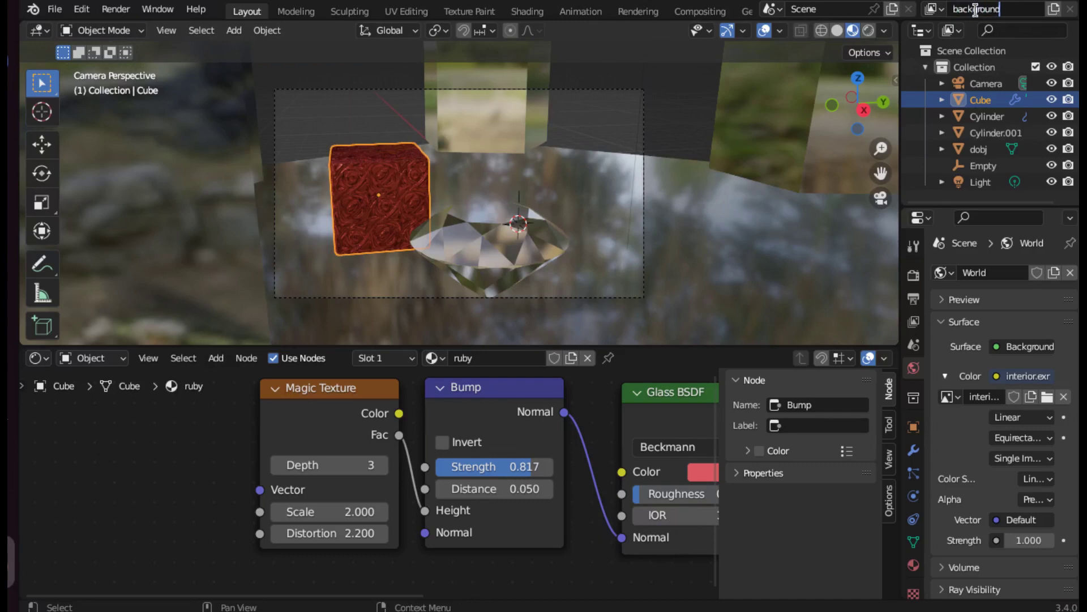
text(background_layer)
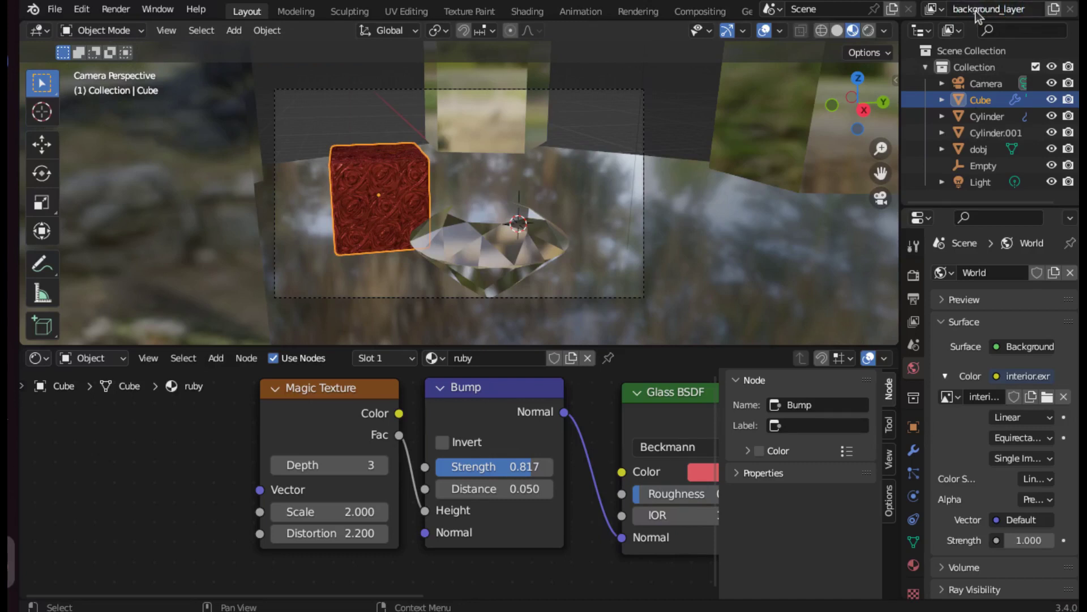
click(1057, 22)
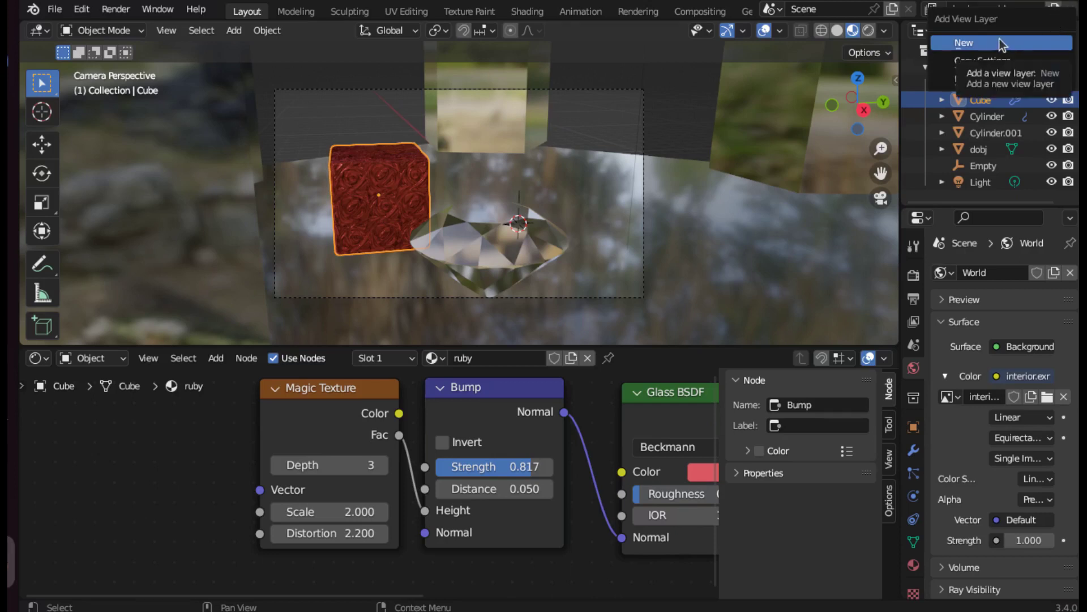
click(998, 42)
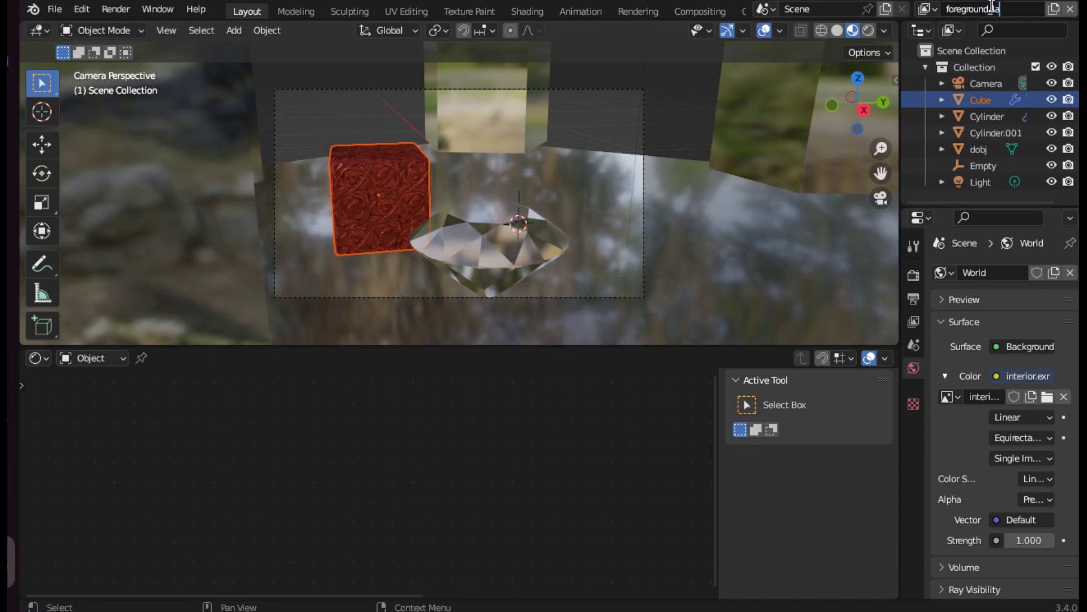
text(yer)
key(Return)
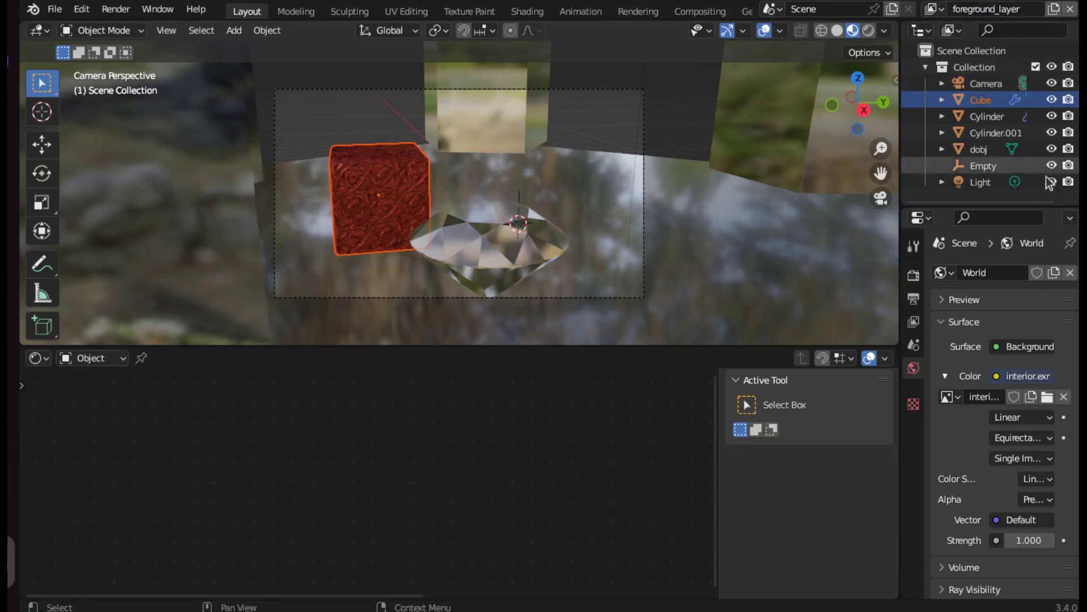
Review the Output and Render properties, scrolling to the sampling settings
click(914, 299)
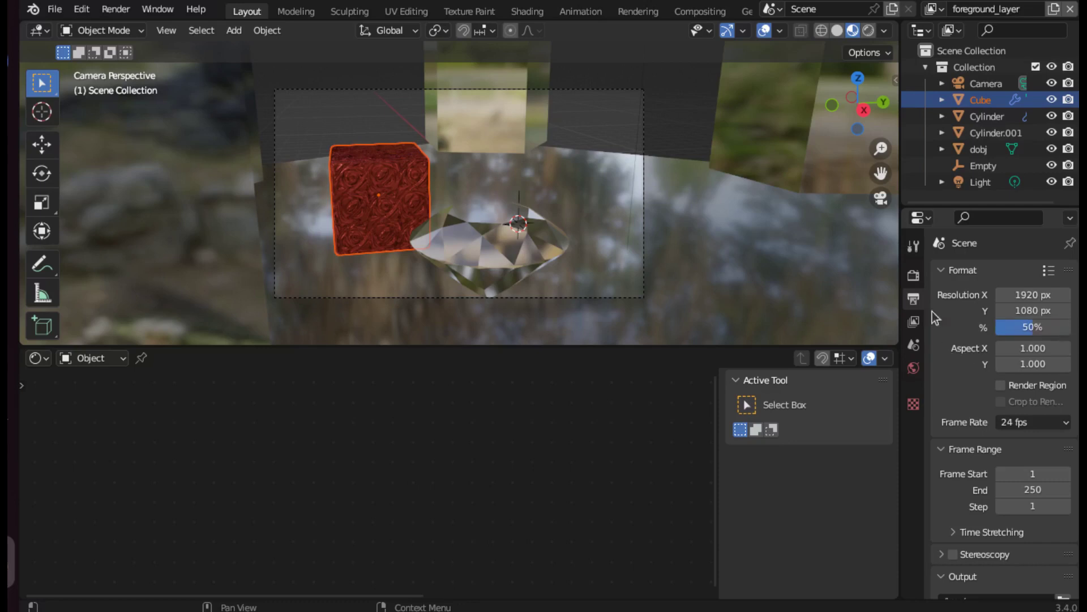
click(914, 277)
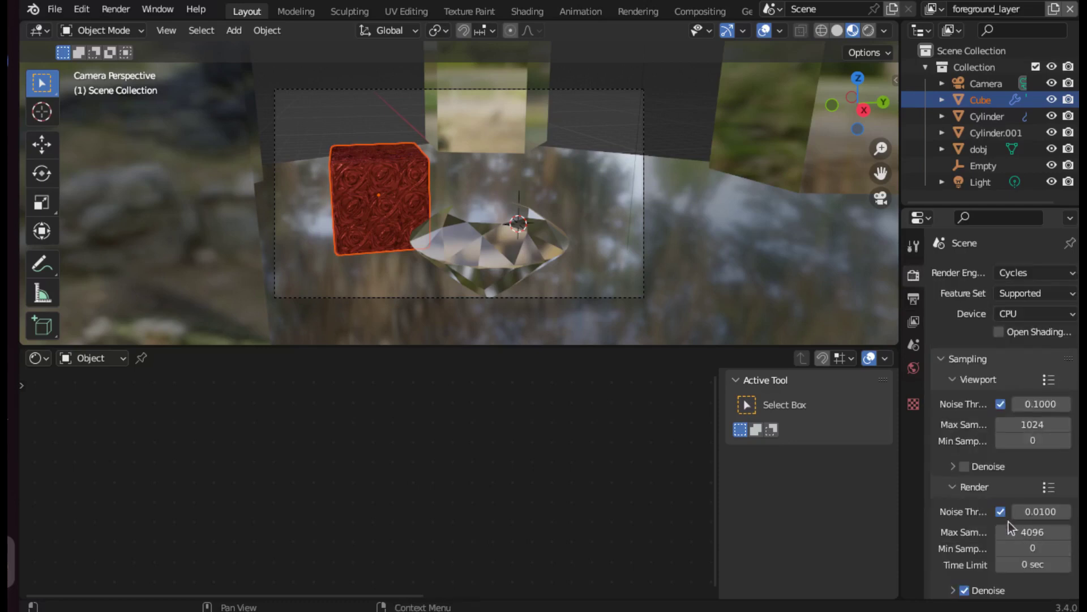
scroll(963, 528, down, 3)
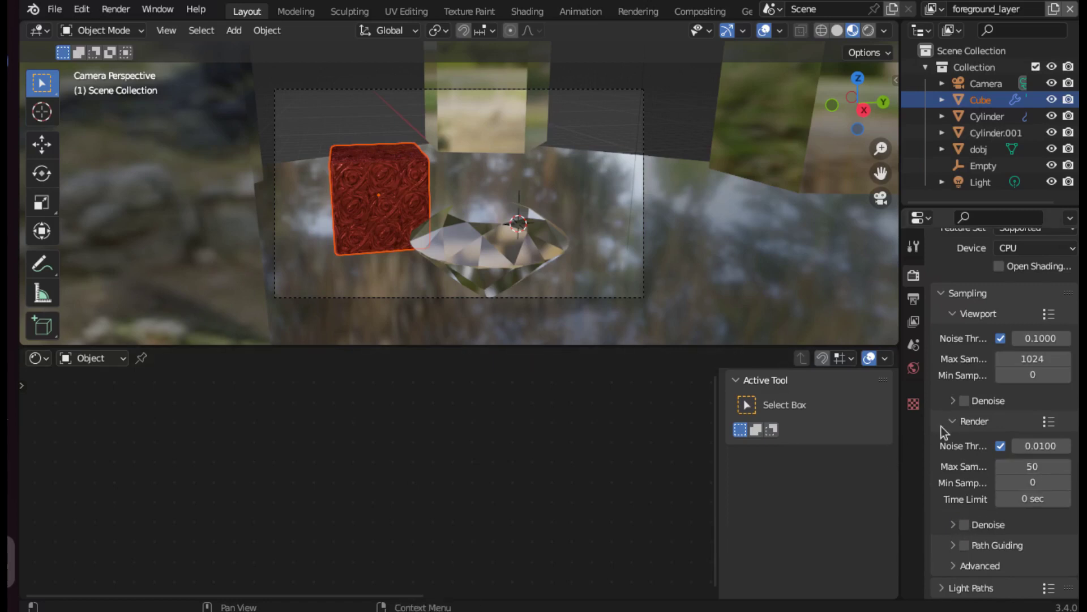
Run an F12 test render, show the latest Render Result, close it, and select the collection
key(F12)
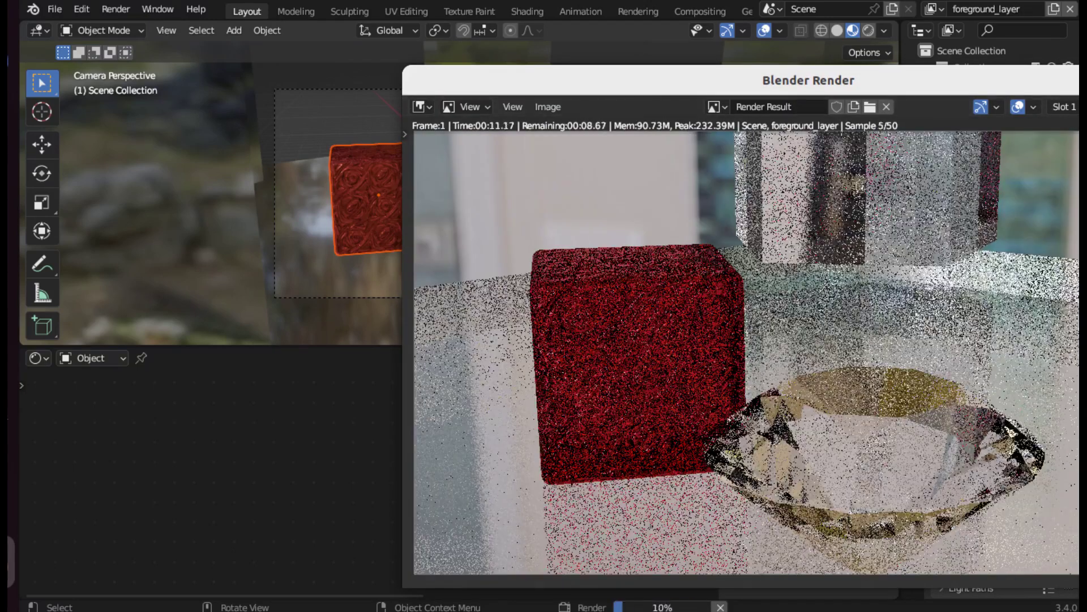
click(714, 107)
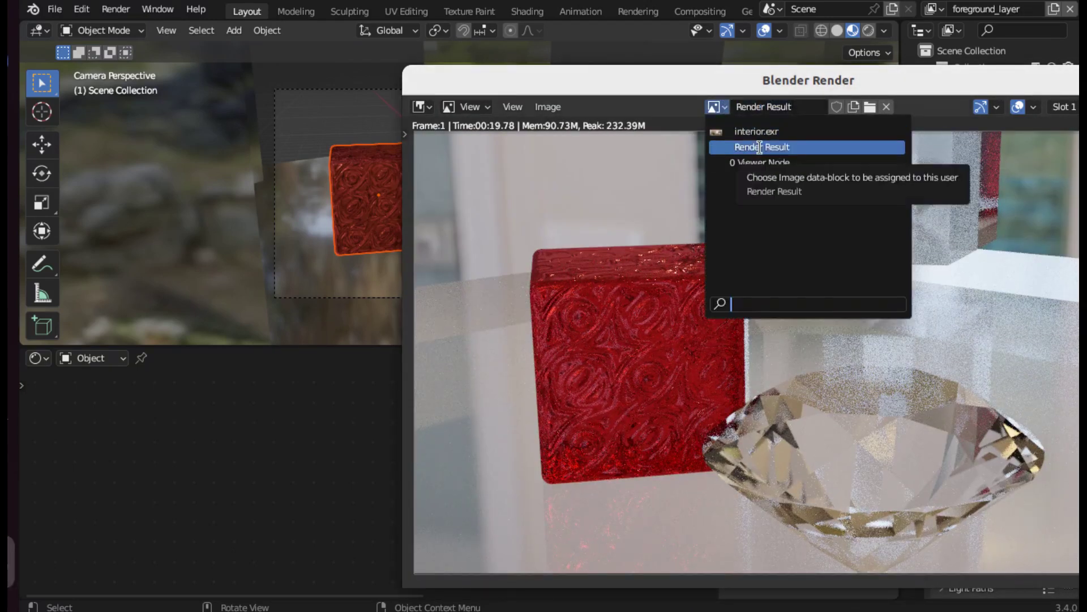
click(763, 147)
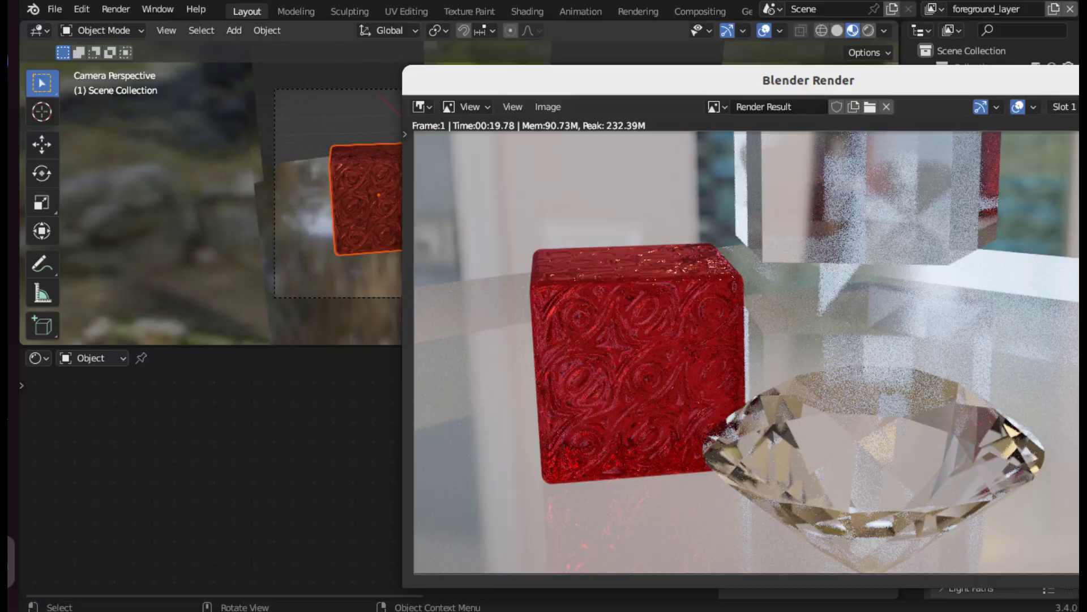
key(Escape)
click(985, 68)
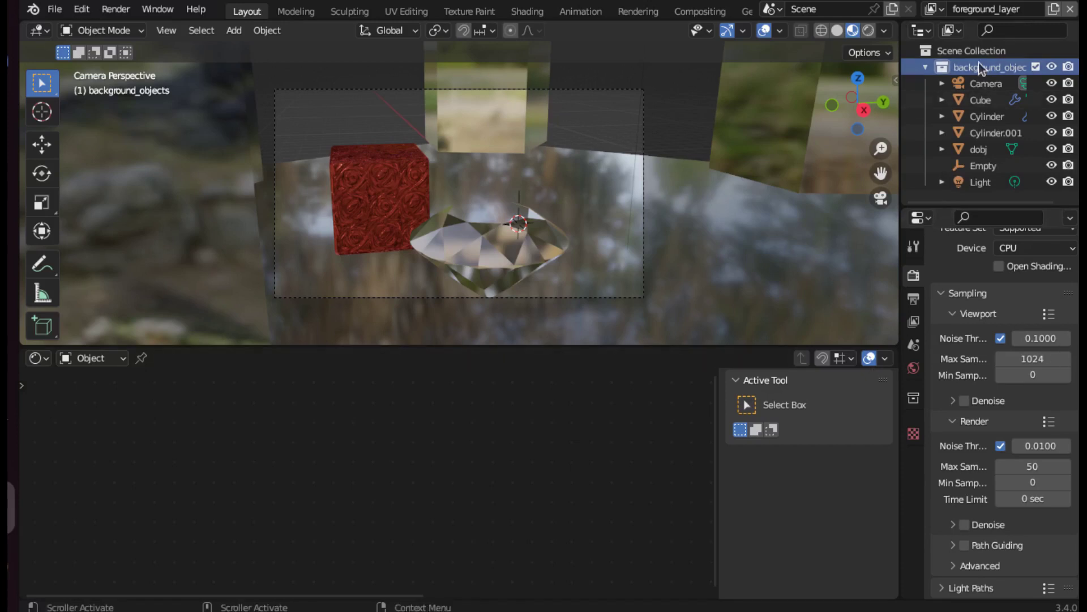
Duplicate background_objects, move the copy to top level, and name it foreground_objects
right_click(980, 68)
click(900, 84)
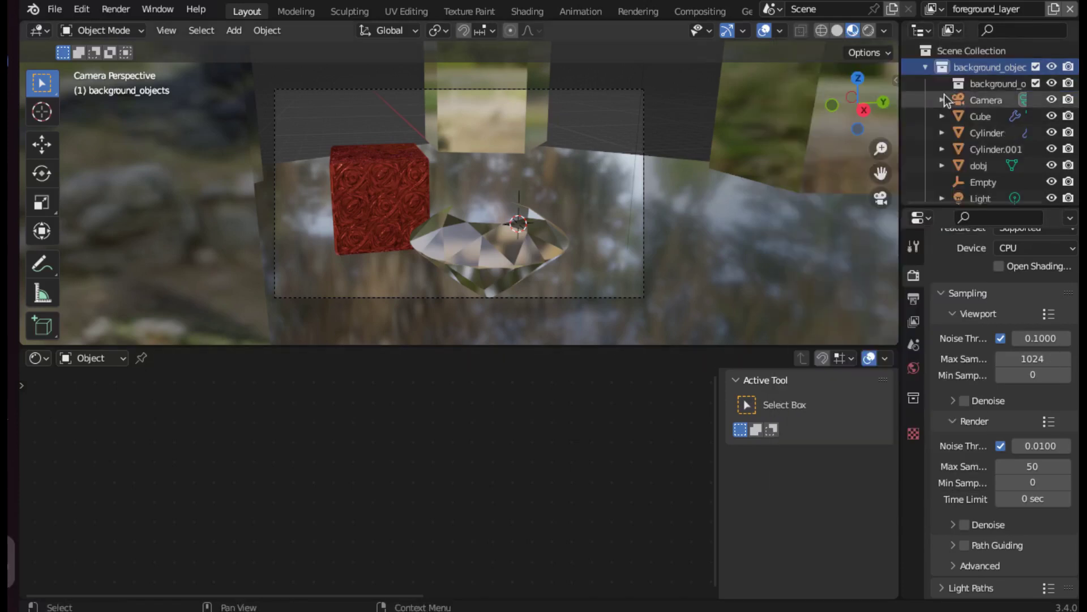
drag(962, 81, 938, 57)
double_click(983, 66)
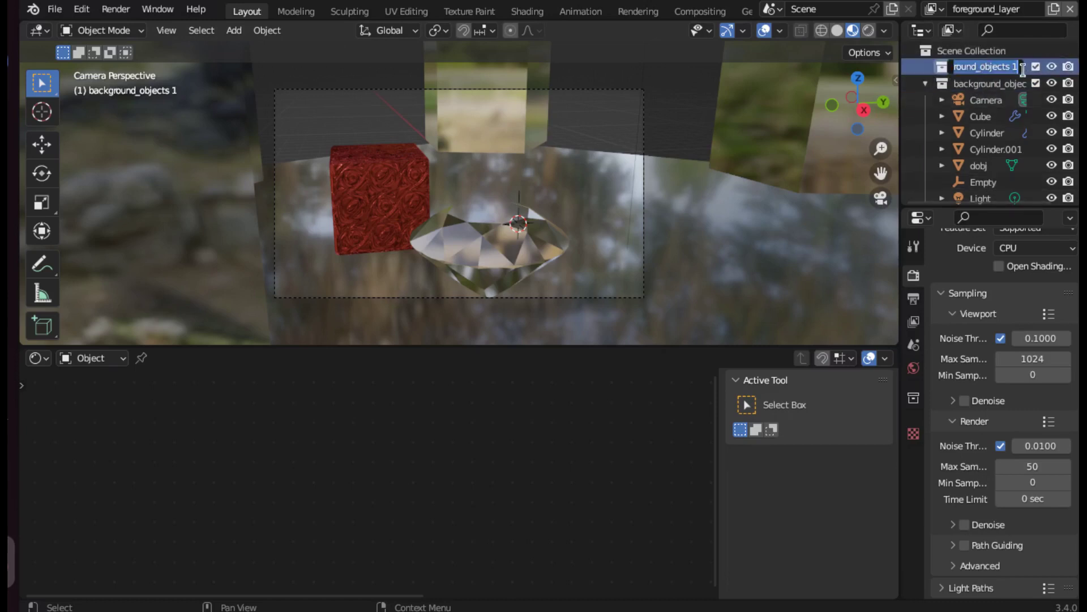
key(Return)
Move the diamond into foreground_objects and exclude that collection from background_layer
scroll(974, 136, down, 1)
drag(960, 157, 963, 57)
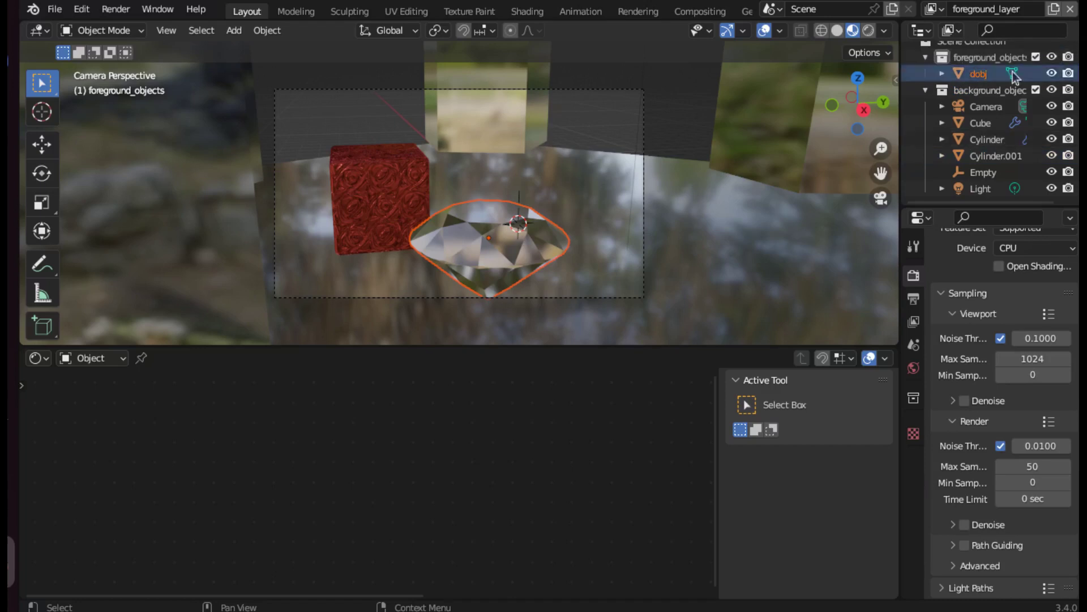
click(1036, 57)
click(1036, 68)
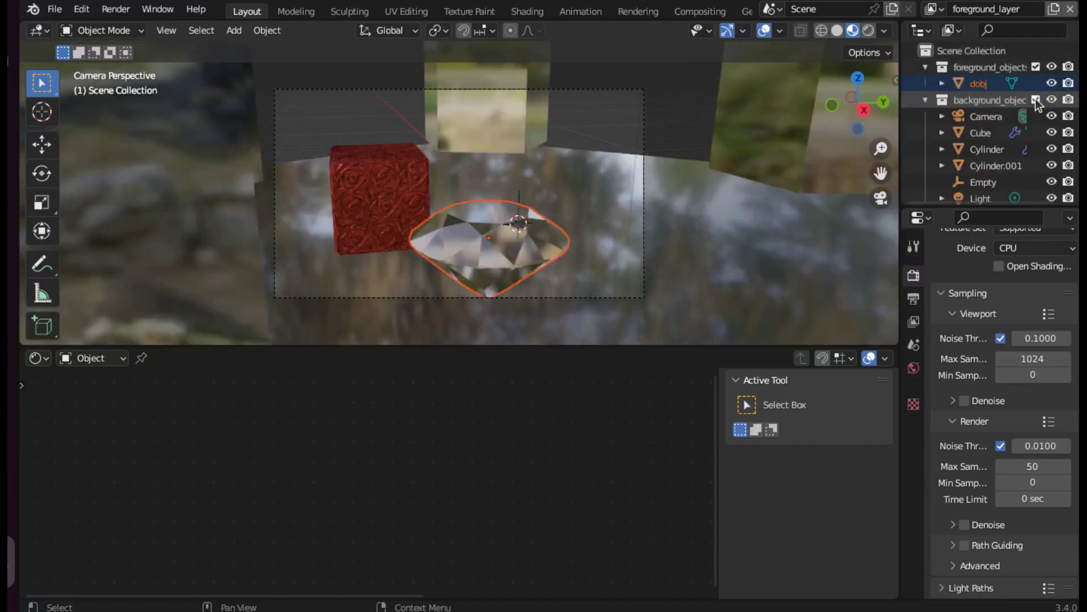
click(933, 9)
click(891, 34)
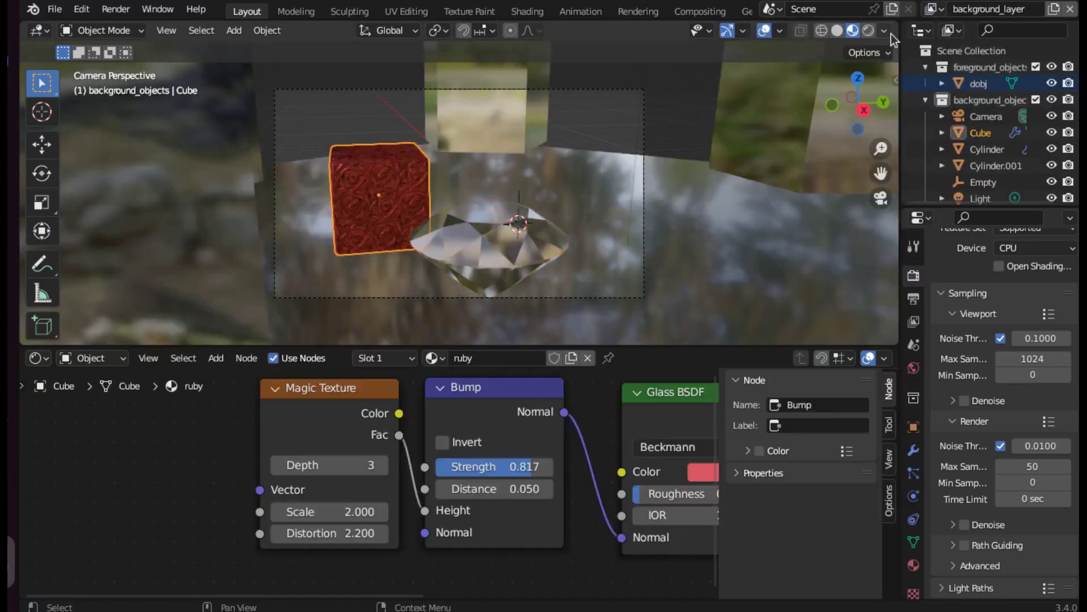
click(1035, 67)
Exclude background_objects from foreground_layer, recheck background_layer, and test render with F12
click(933, 9)
click(850, 47)
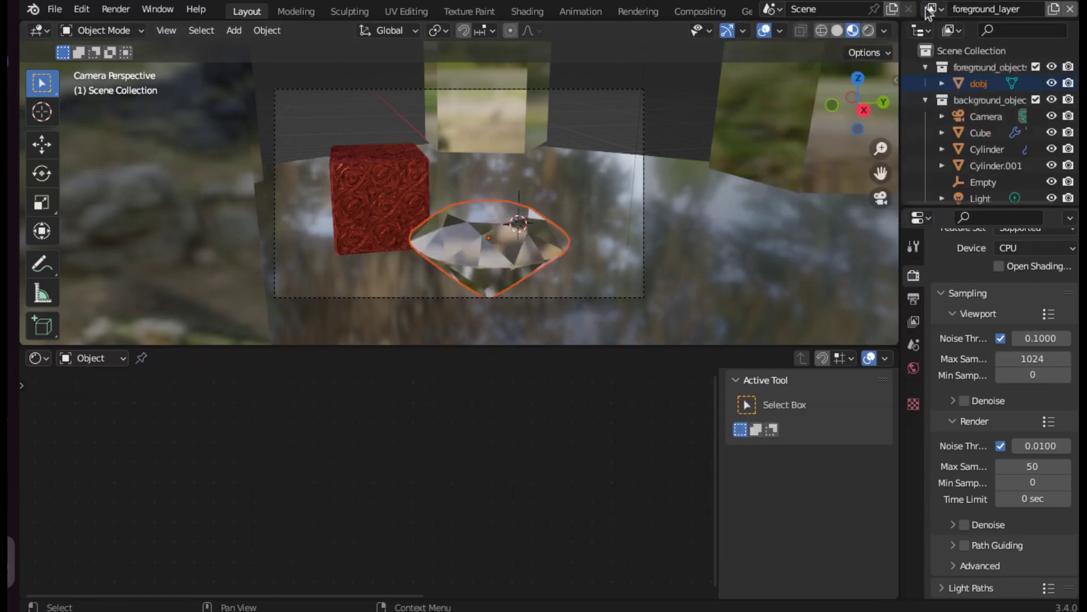
click(1036, 100)
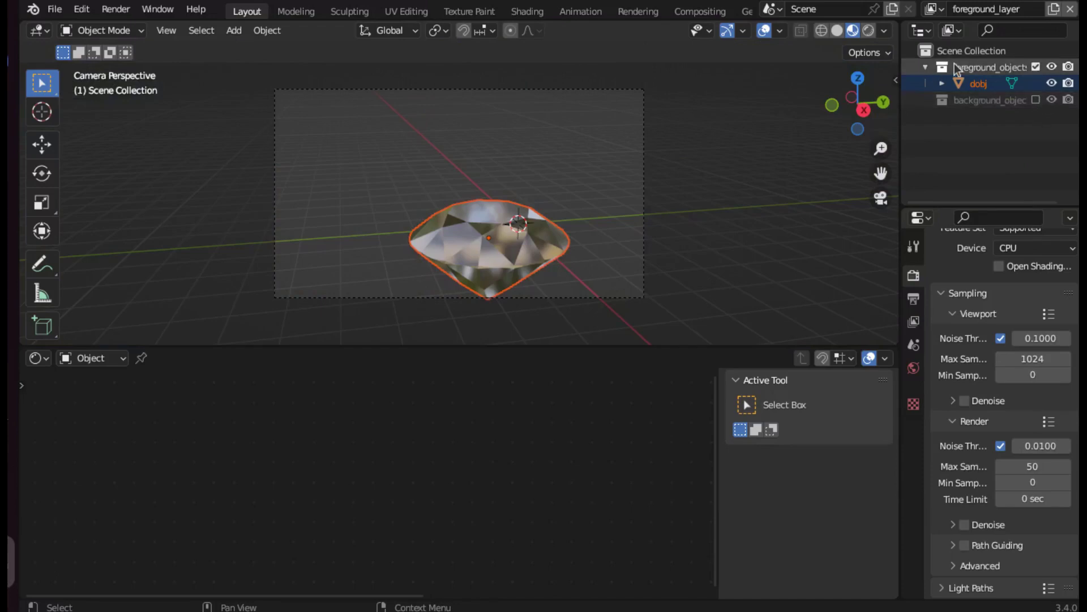
click(944, 12)
click(894, 34)
click(934, 9)
click(910, 47)
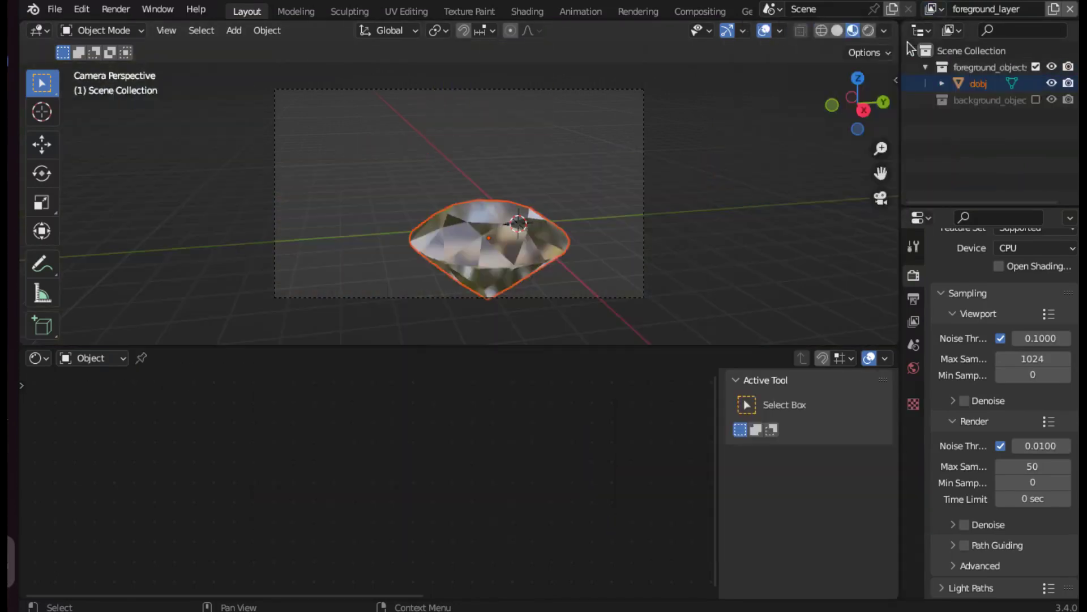
key(F12)
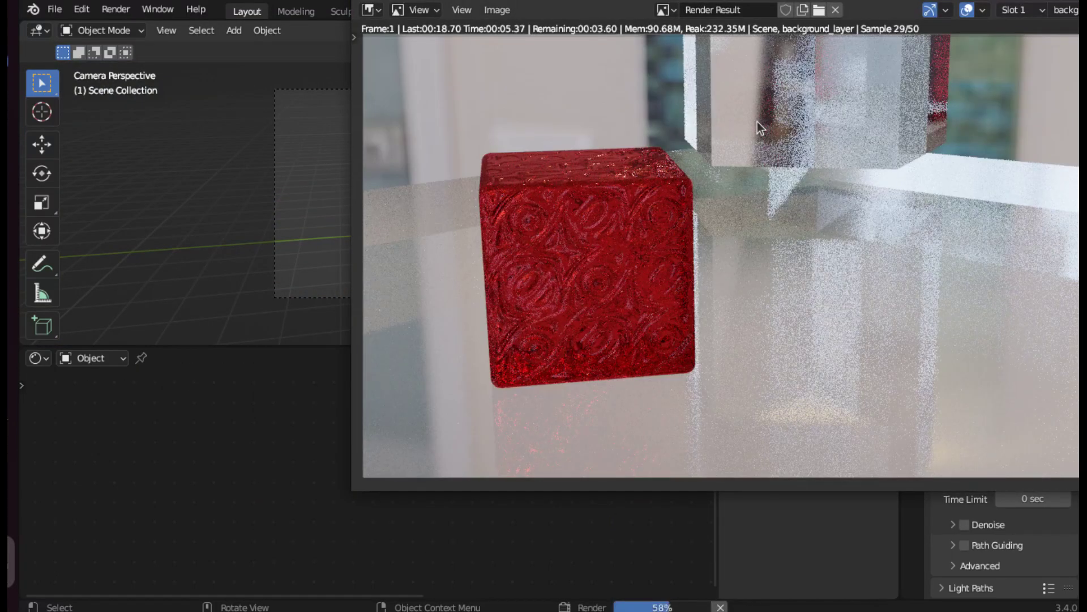
key(Escape)
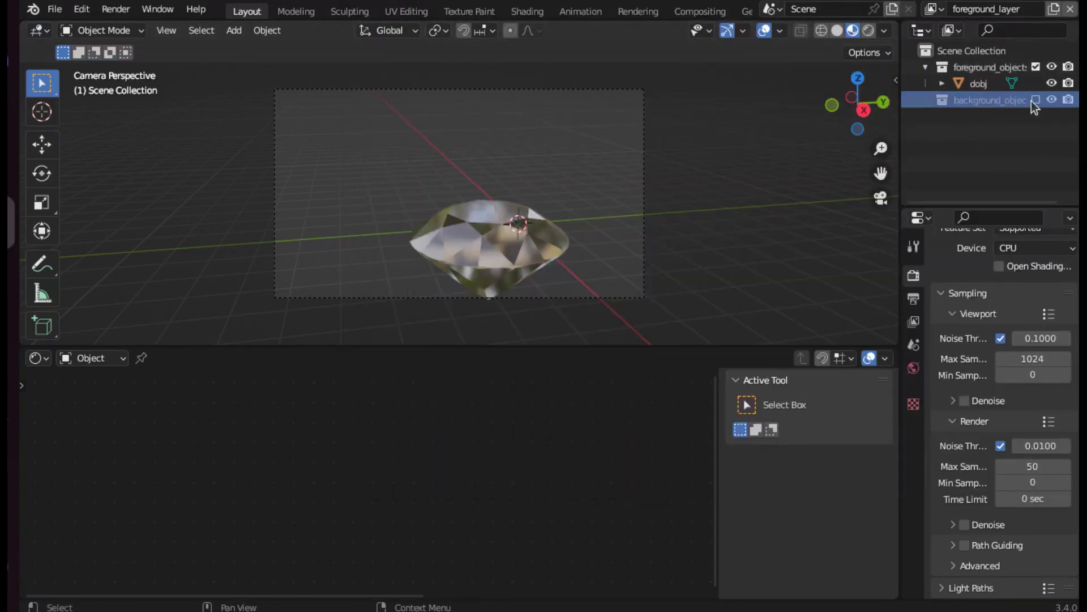
Make background_objects a holdout in foreground_layer, then include foreground_objects in background_layer again
click(1035, 100)
right_click(967, 97)
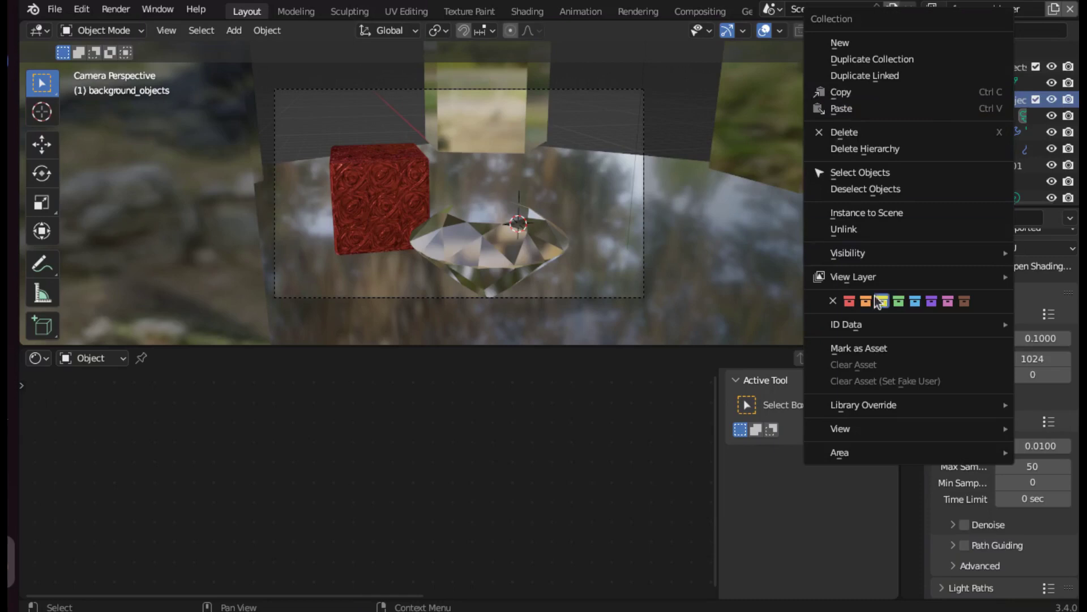
click(671, 307)
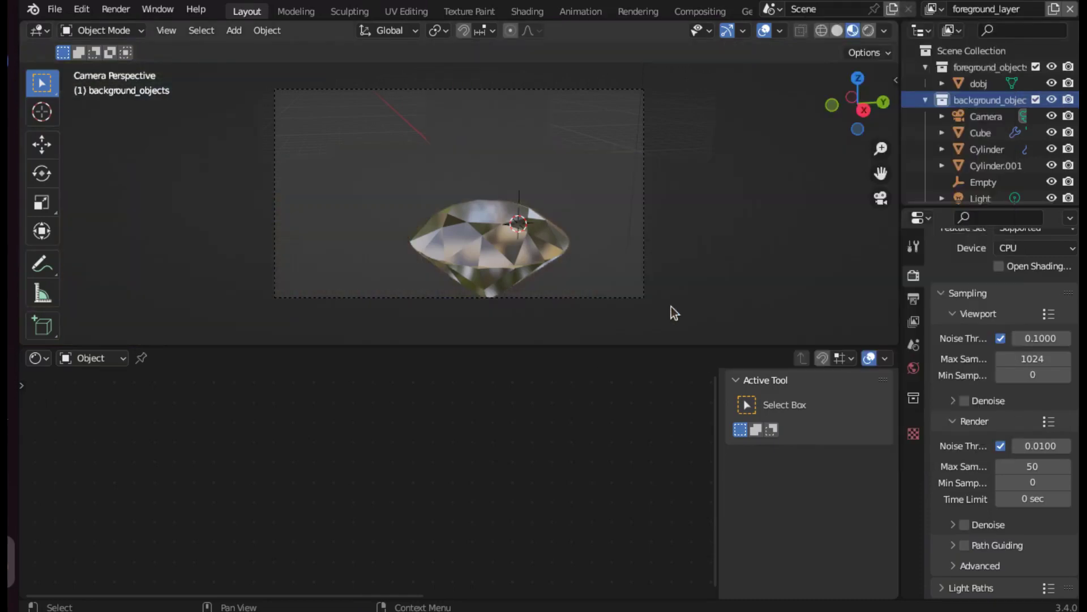
click(936, 9)
click(858, 35)
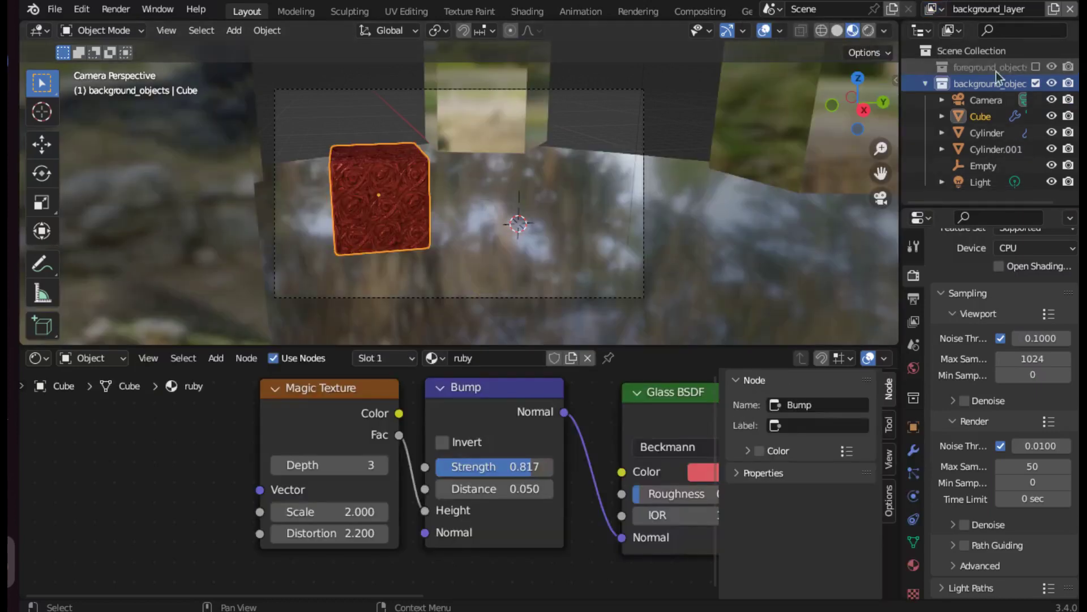
click(1035, 67)
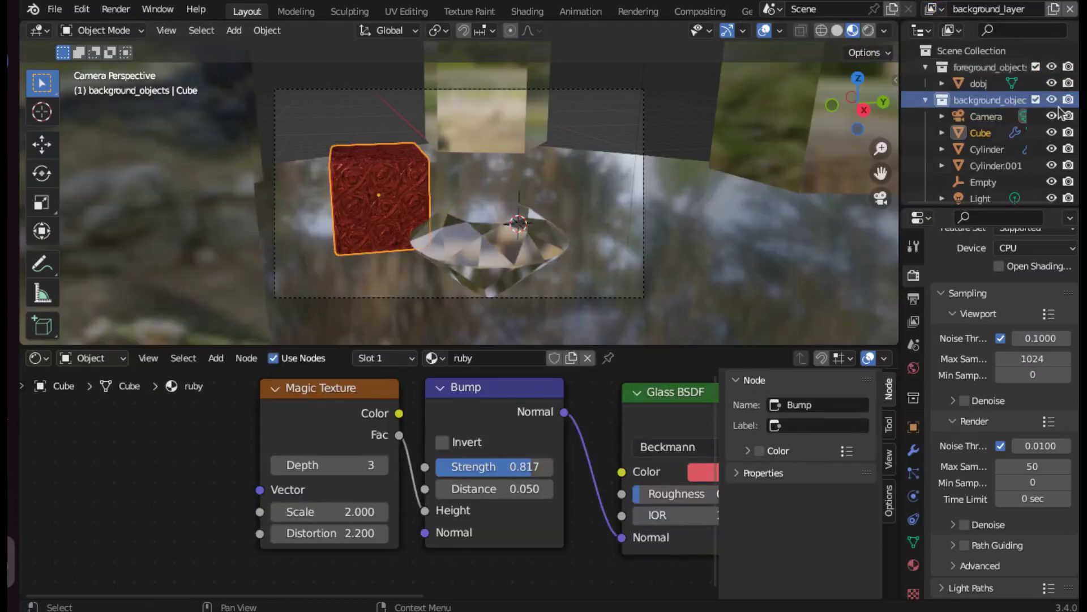
Render both view layers and compare the background_layer and foreground_layer results
key(F12)
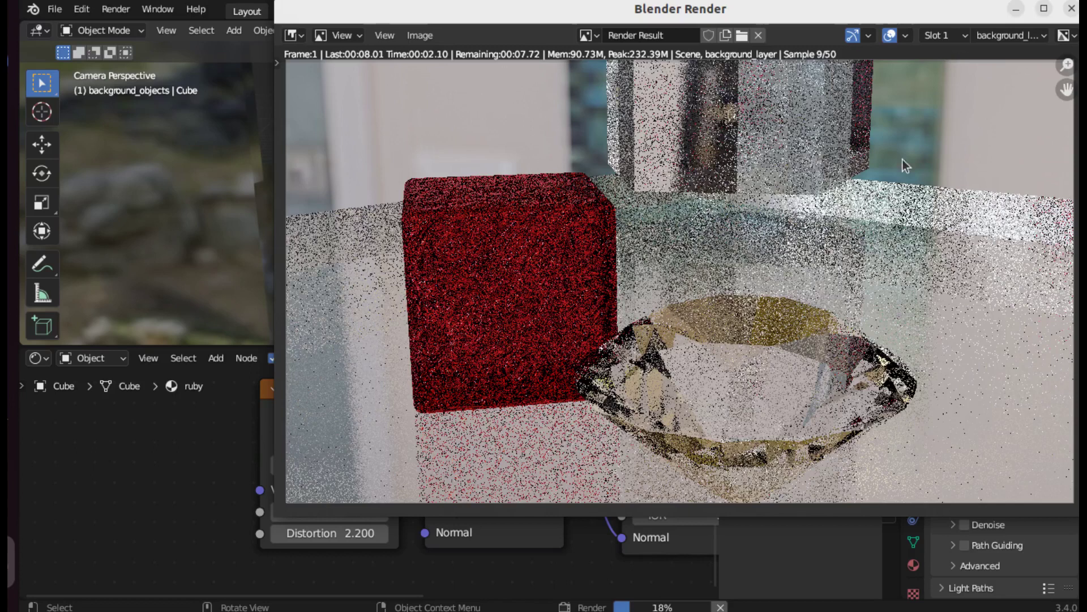
click(1005, 35)
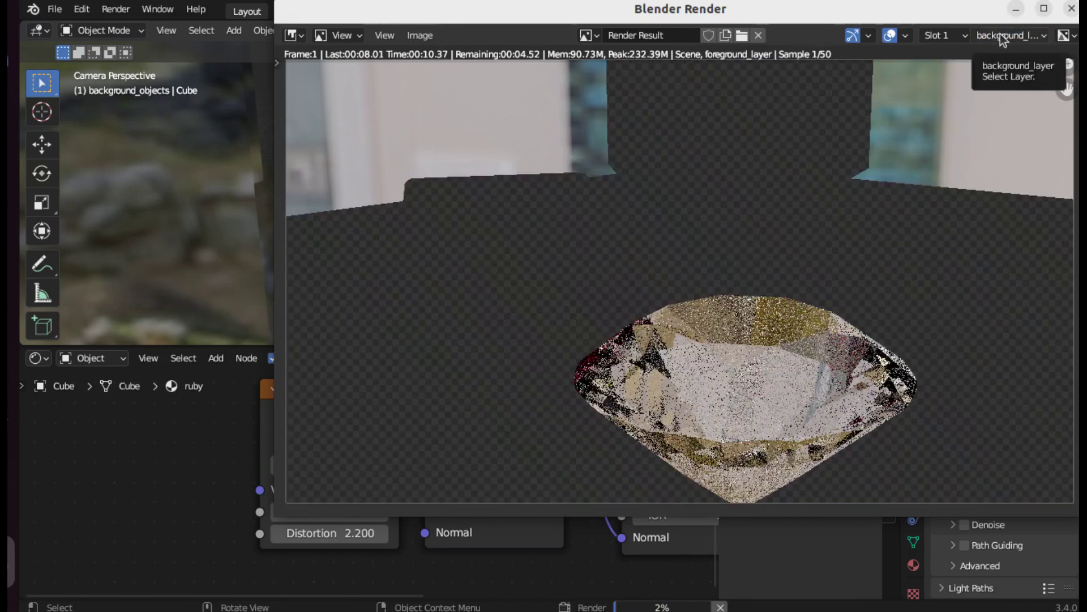
click(1000, 34)
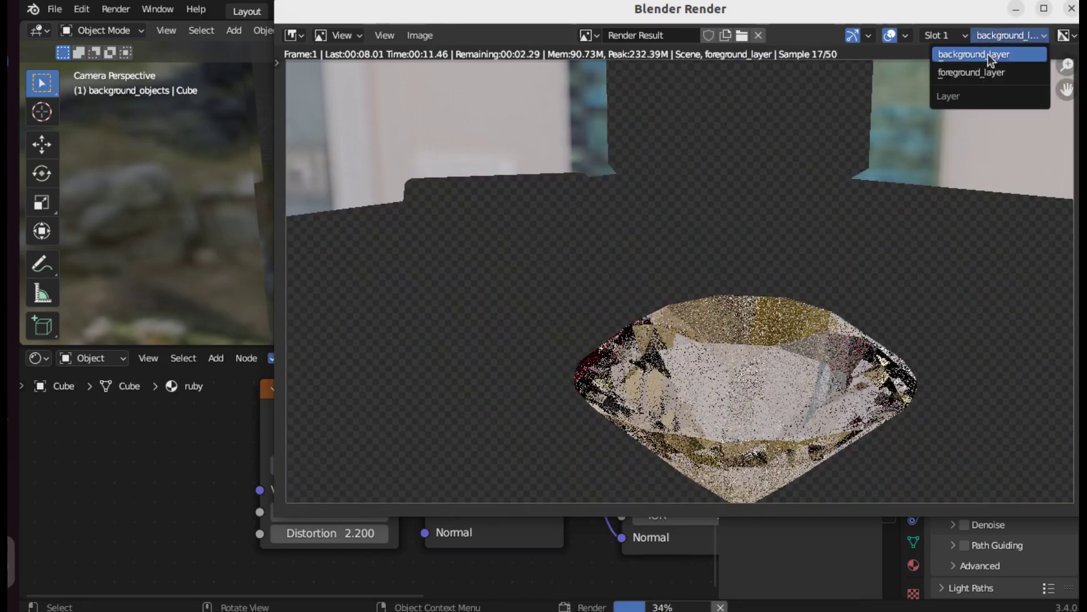
click(988, 54)
click(992, 35)
click(1000, 59)
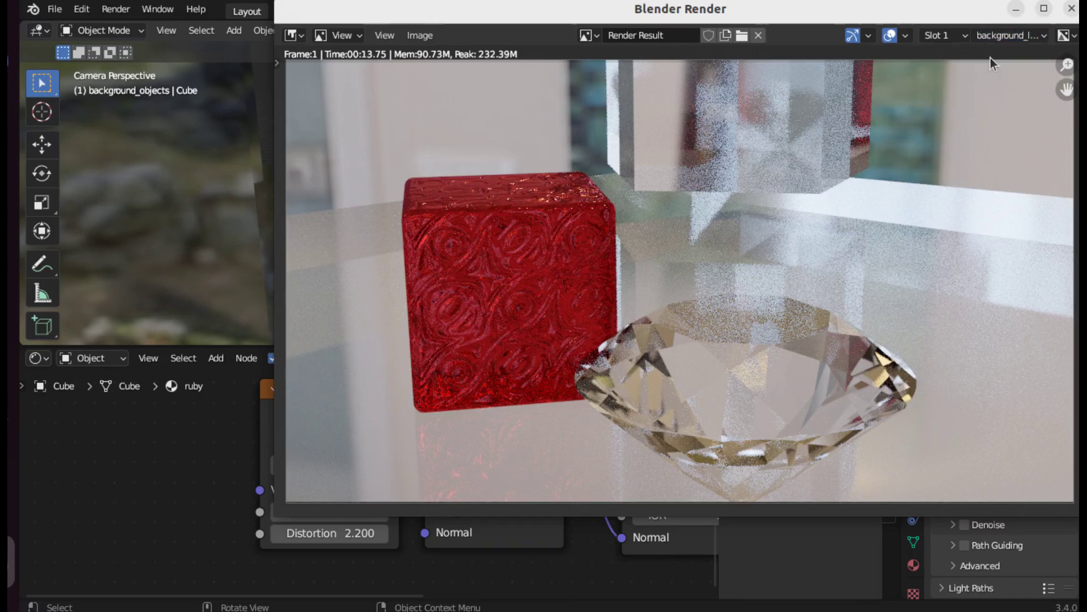
click(1071, 9)
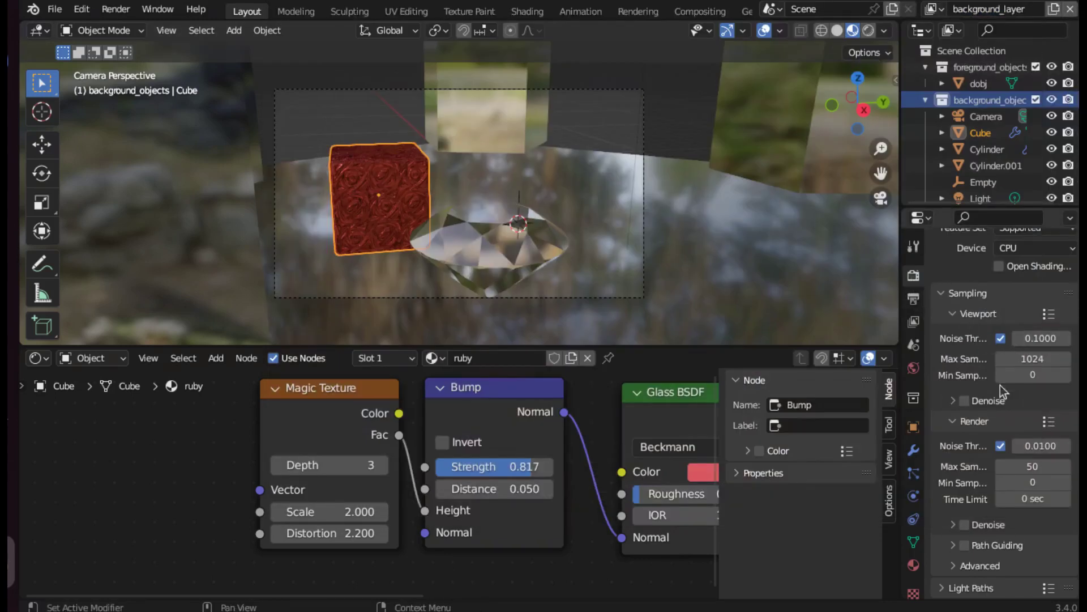
Enable Transparent in the Render Properties Film panel
scroll(1000, 390, down, 8)
click(943, 475)
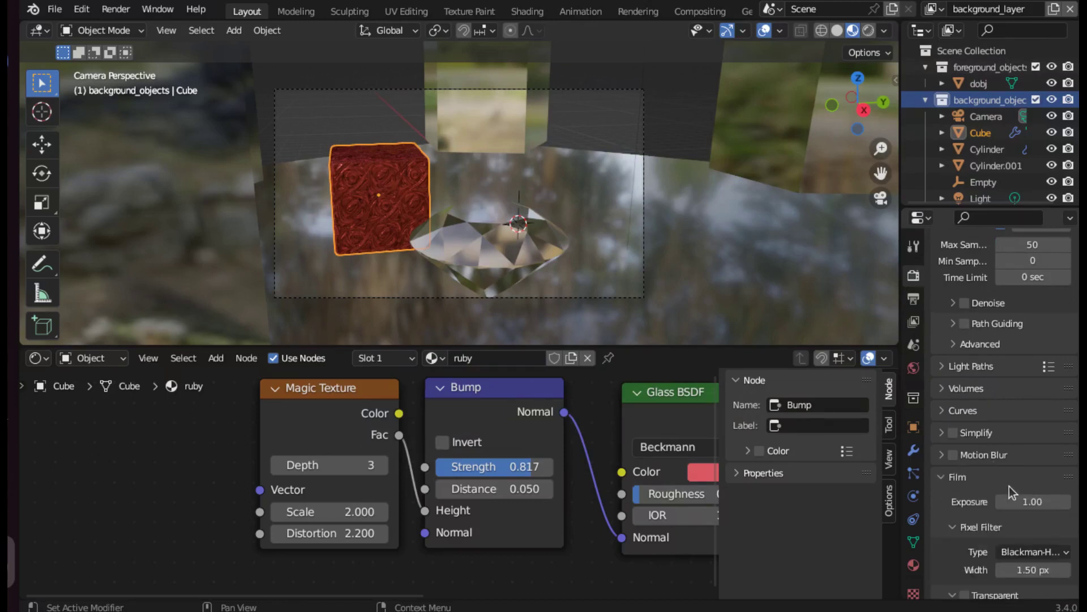
scroll(1010, 486, down, 4)
click(970, 503)
Render again and check the diamond-only foreground_layer result
key(F12)
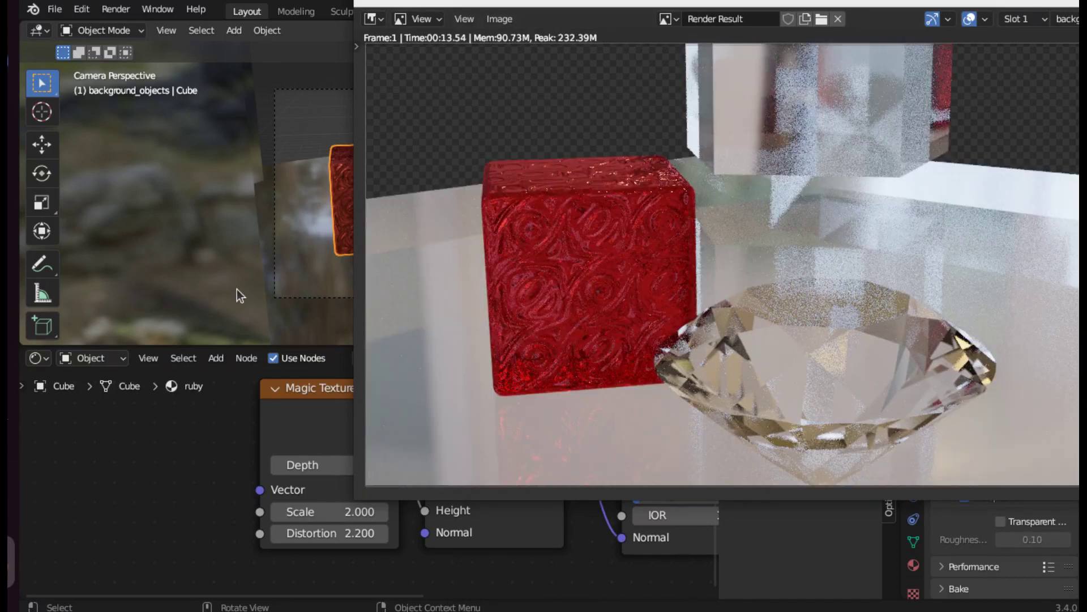
click(1068, 19)
click(1047, 57)
key(Escape)
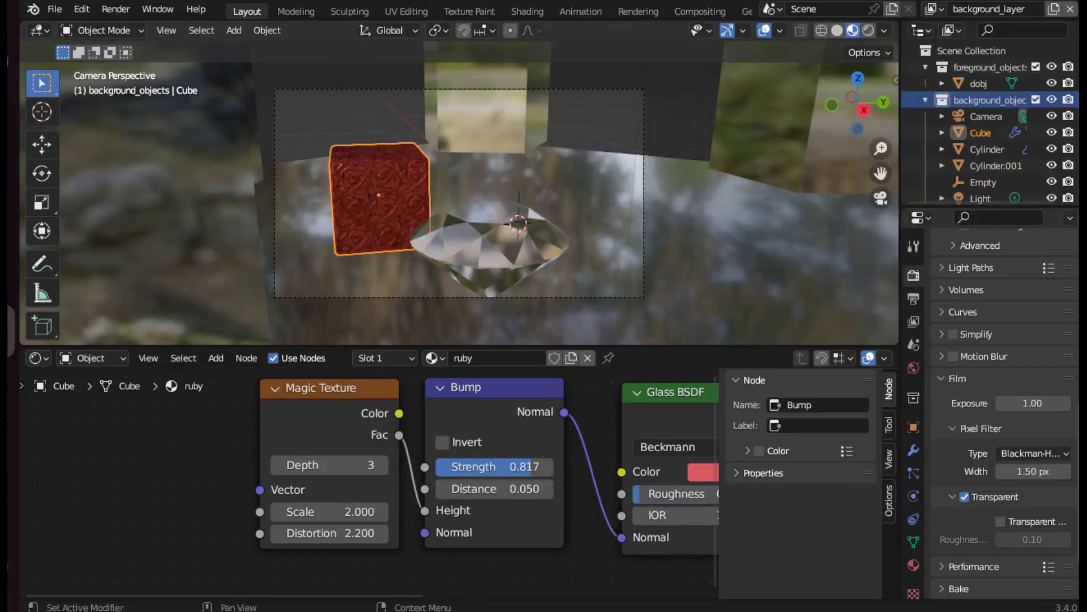
Enlarge the node editor, switch it to Compositing and enable Use Nodes
drag(623, 346, 657, 116)
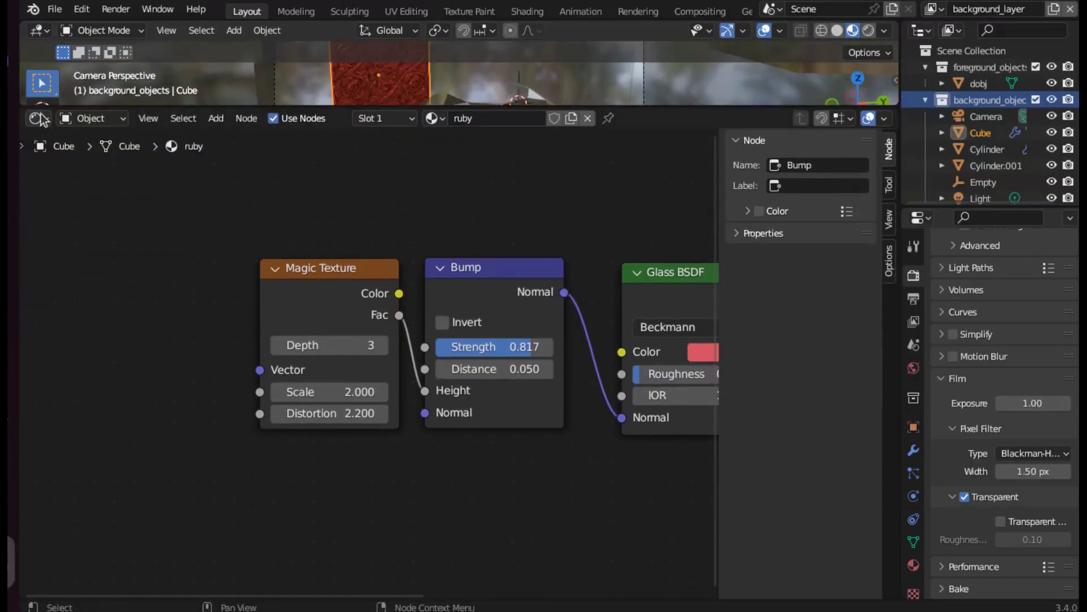
click(39, 119)
click(74, 217)
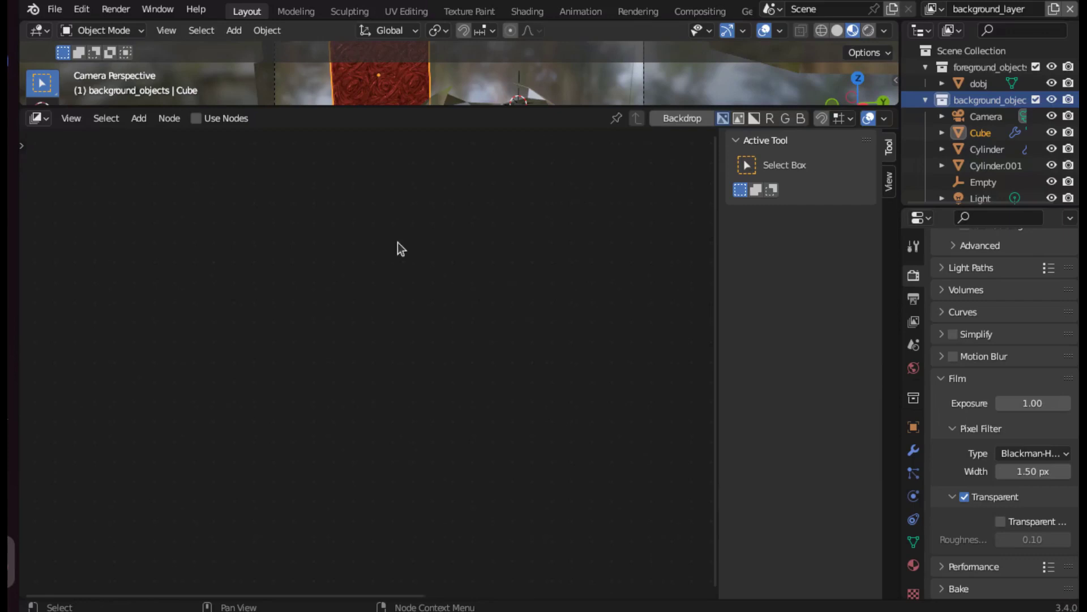
click(196, 118)
middle_drag(534, 346, 116, 345)
scroll(583, 386, down, 3)
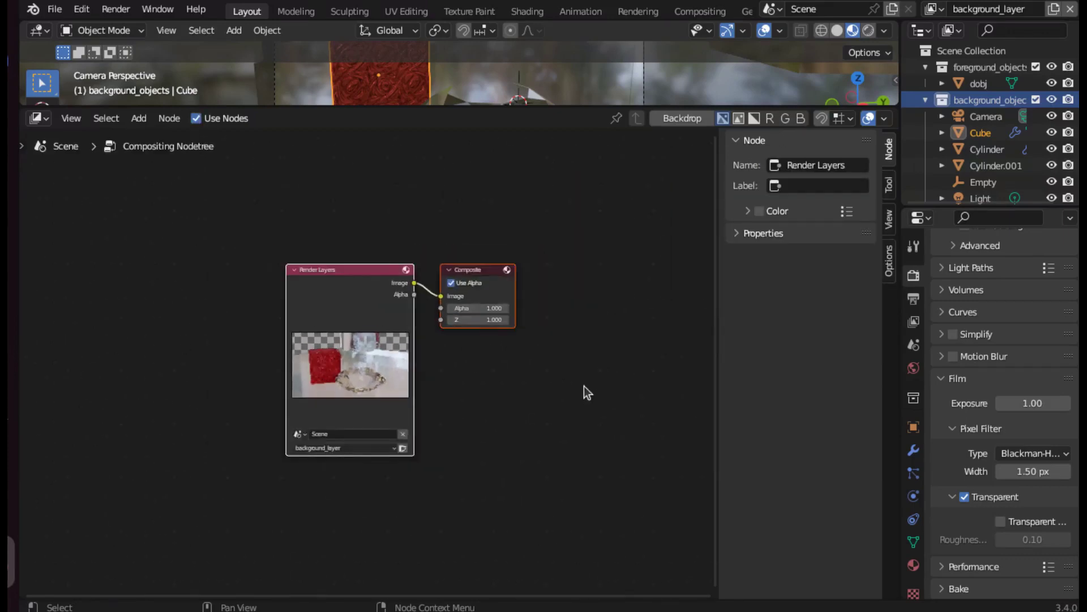
middle_drag(583, 386, 440, 317)
Duplicate the Render Layers node and set the copy to foreground_layer
key(shift+d)
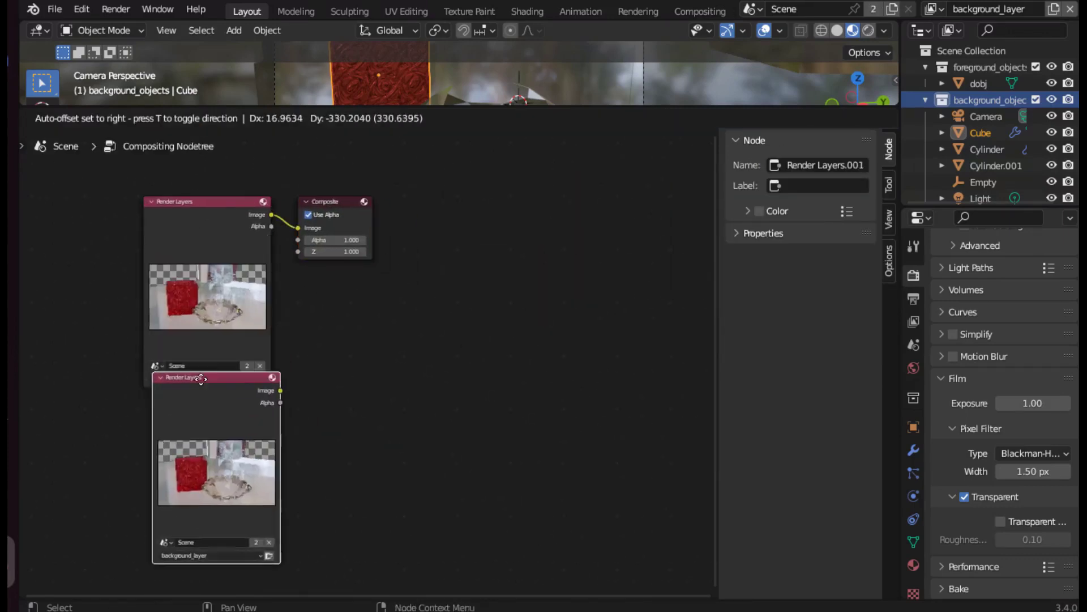
click(233, 517)
shift+scroll(298, 418, down, 3)
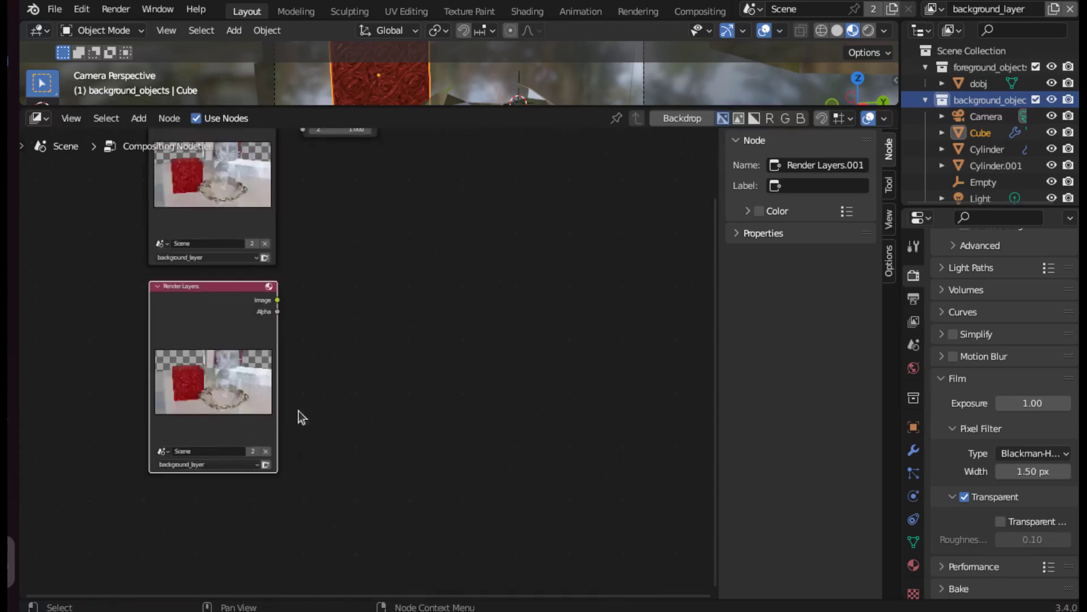
scroll(298, 417, up, 4)
scroll(320, 425, up, 2)
click(212, 420)
click(213, 482)
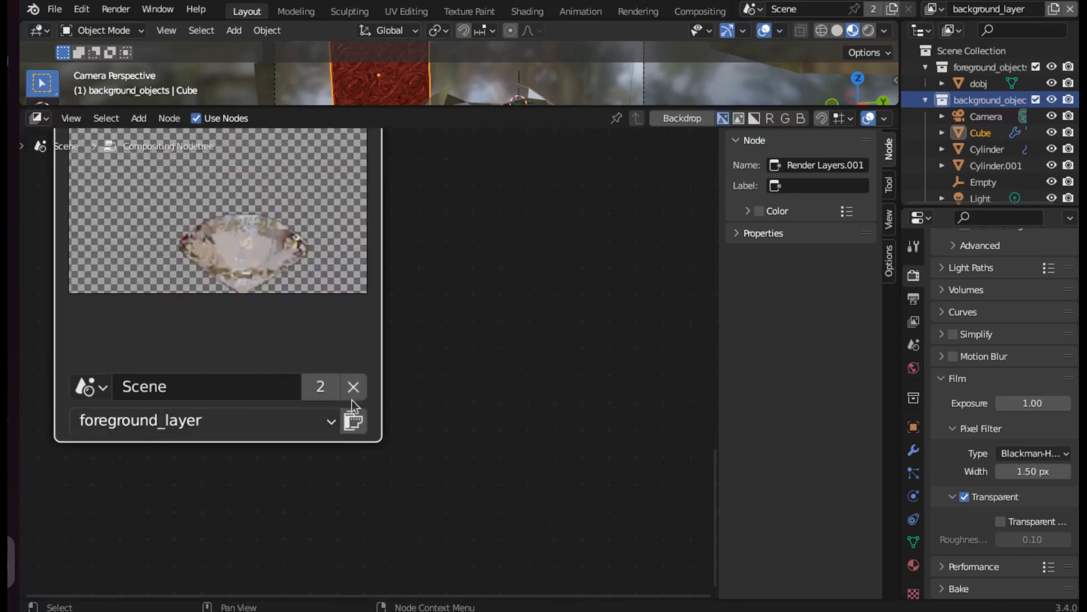
scroll(352, 400, down, 5)
middle_drag(468, 304, 400, 488)
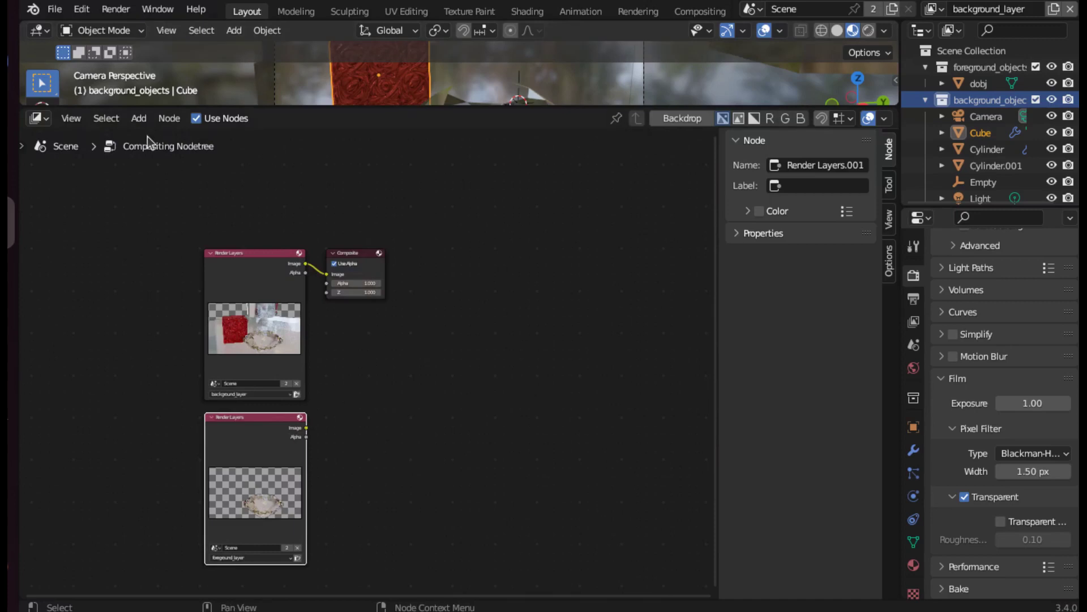
Add an Alpha Over node fed by both Render Layers nodes and outputting to Composite
click(138, 118)
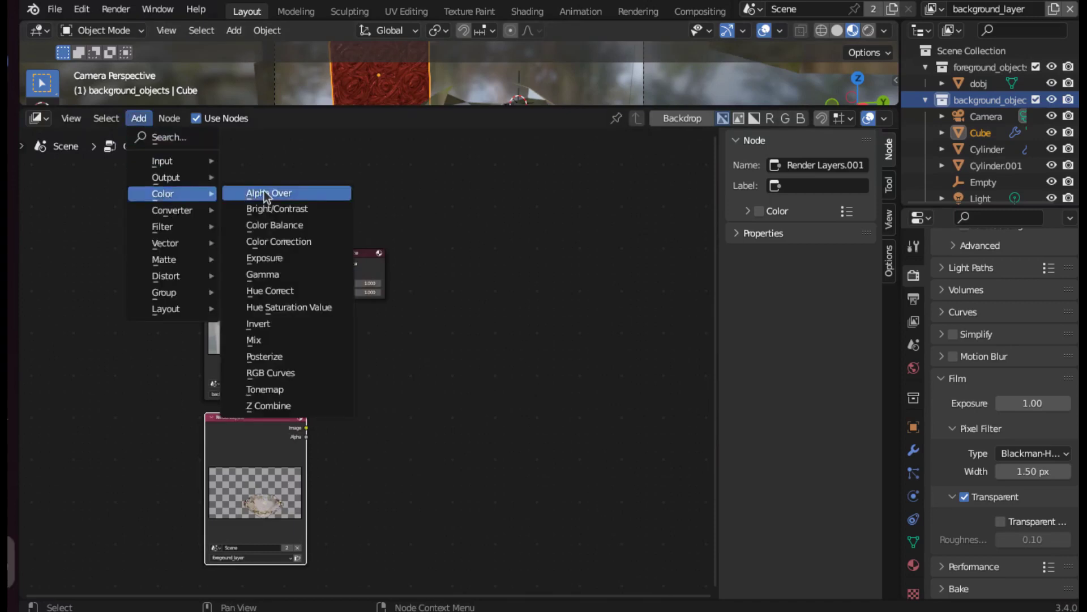
click(286, 194)
click(366, 327)
drag(352, 252, 549, 292)
drag(395, 336, 525, 312)
scroll(324, 458, up, 4)
drag(266, 162, 334, 408)
drag(268, 519, 333, 429)
scroll(480, 416, down, 4)
drag(506, 295, 380, 325)
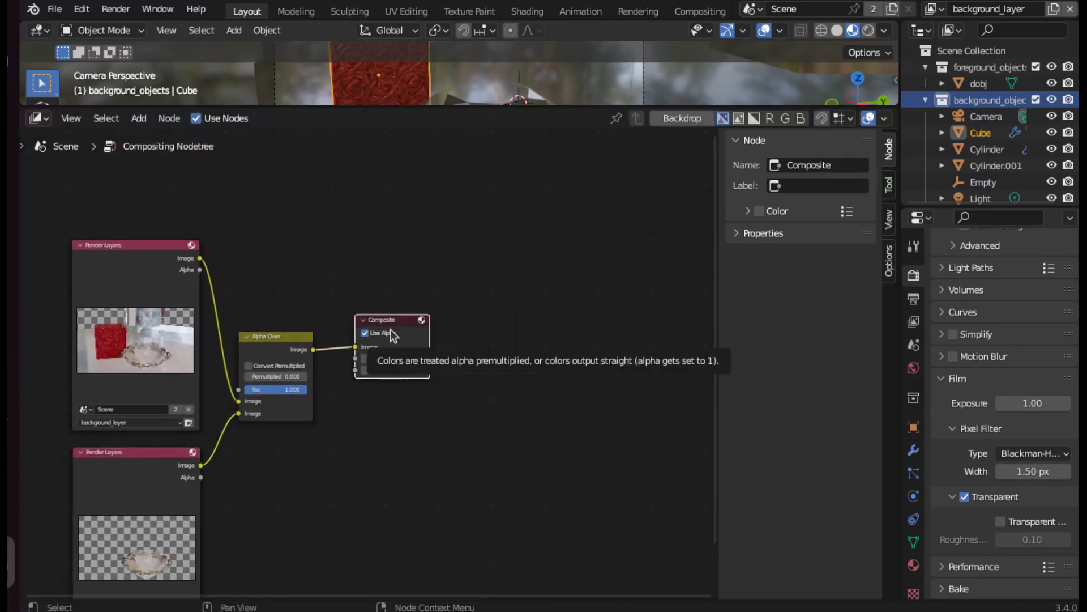
Render the frame and inspect the foreground_layer result
key(F12)
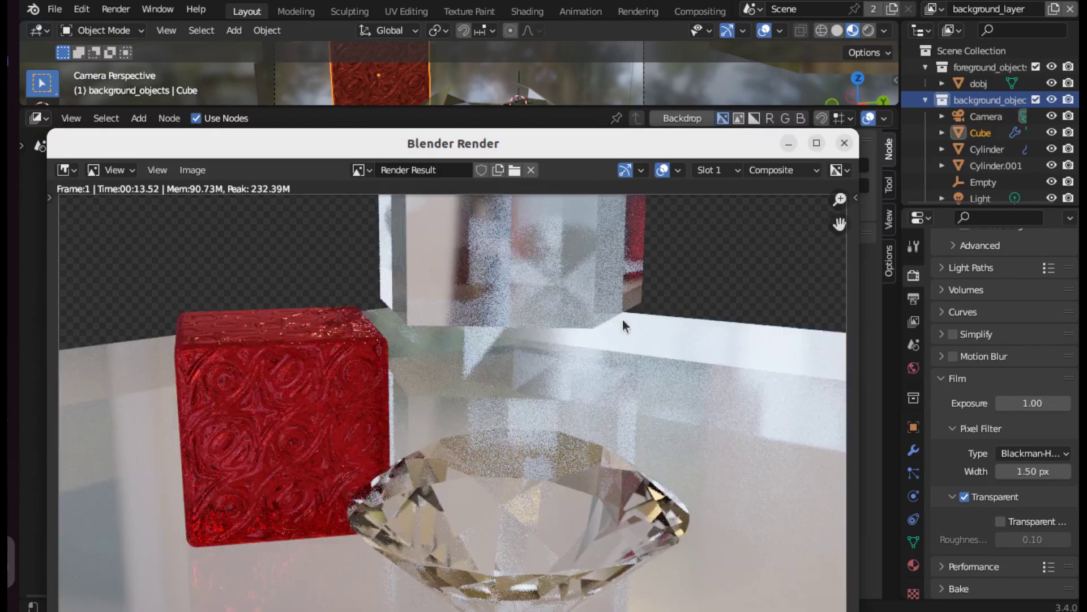
click(782, 170)
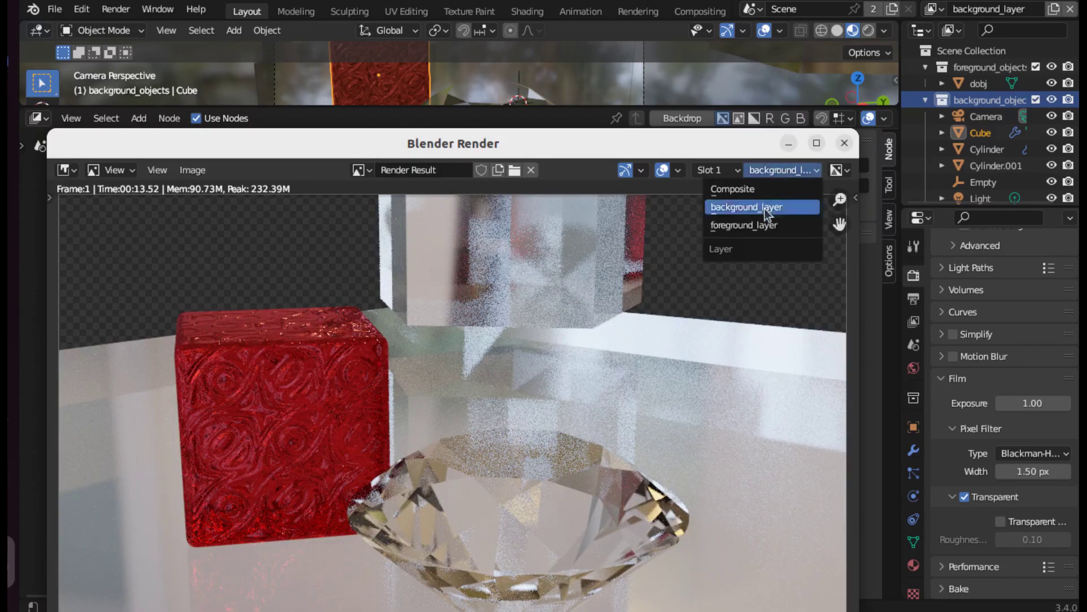
click(764, 209)
click(845, 144)
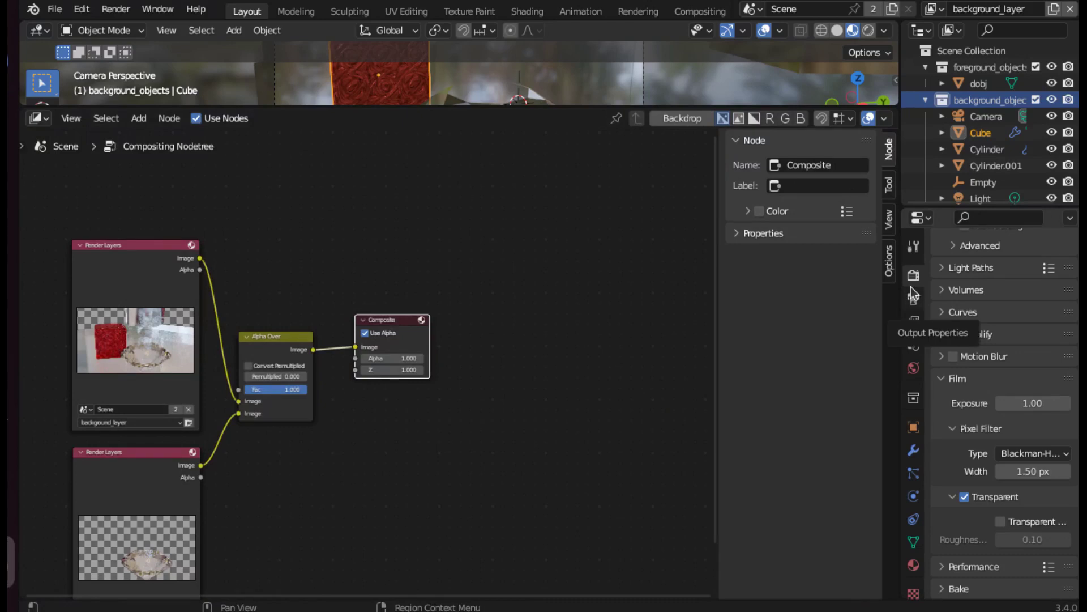
Override foreground_layer's render samples to 1000
click(935, 9)
click(838, 44)
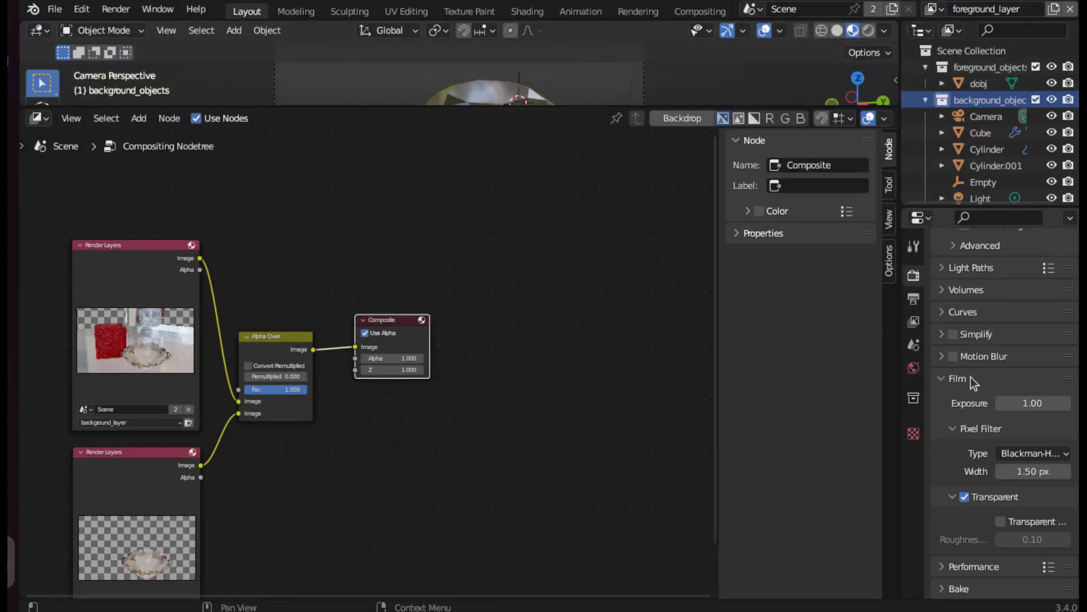
click(913, 321)
scroll(979, 342, down, 5)
scroll(987, 355, down, 5)
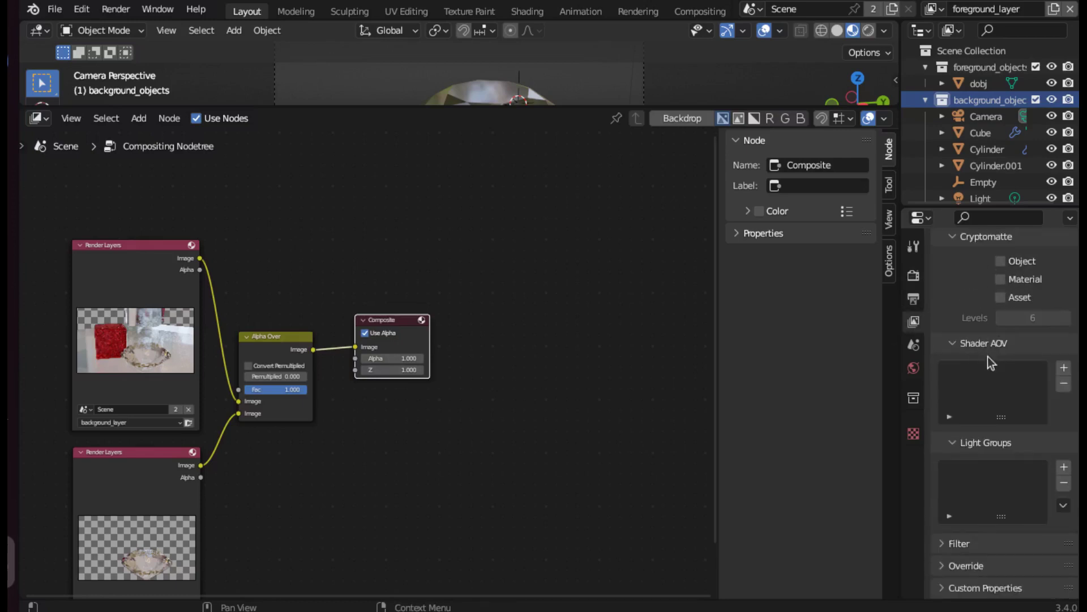
click(942, 565)
click(1031, 561)
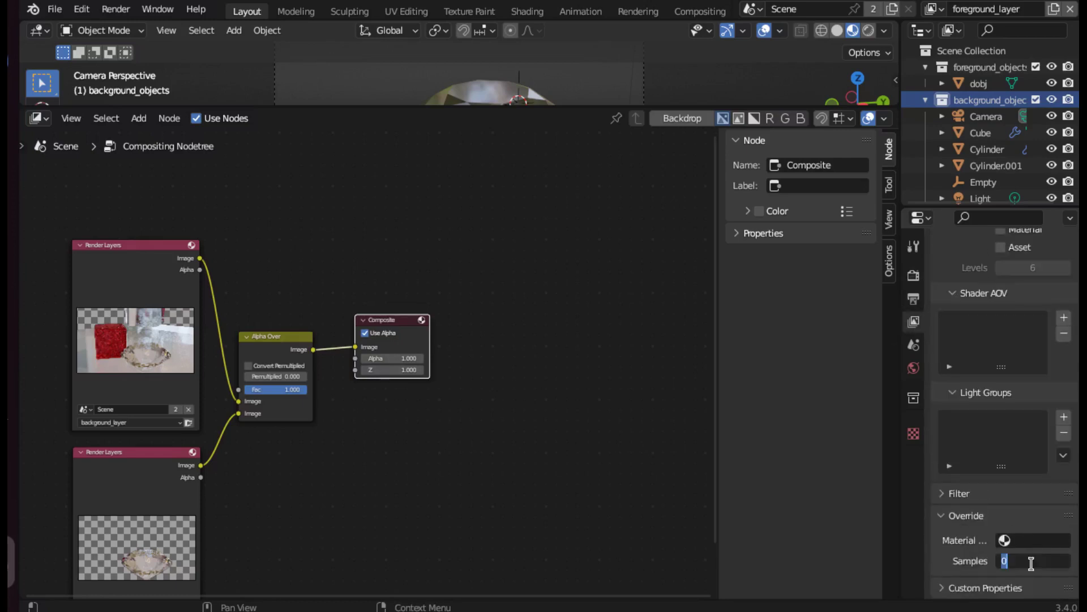
text(1000)
key(Return)
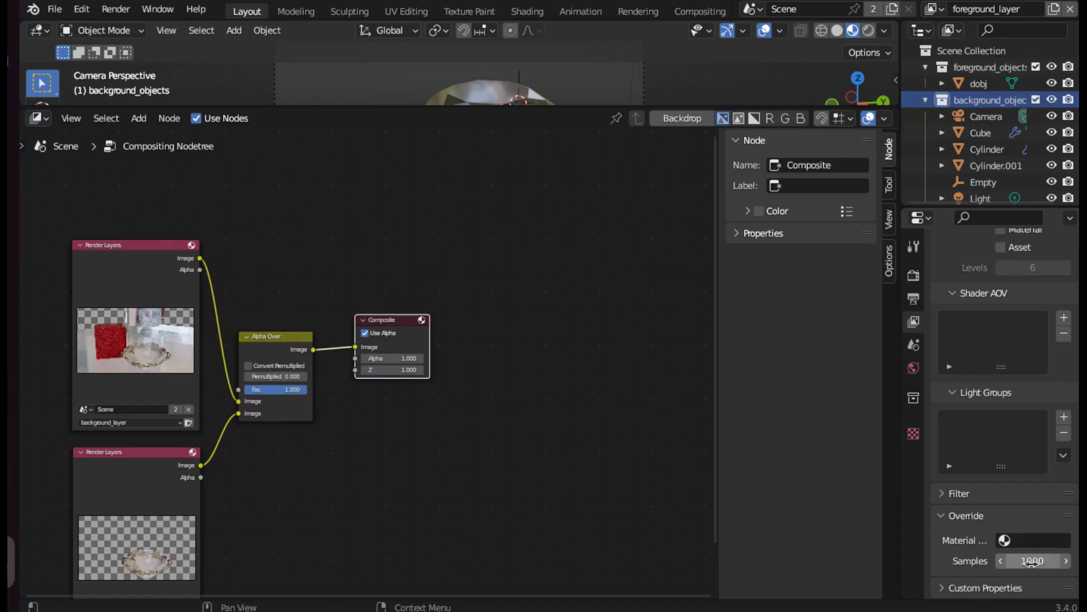
Enable the Denoising Data and Environment passes on background_layer
click(931, 9)
click(852, 33)
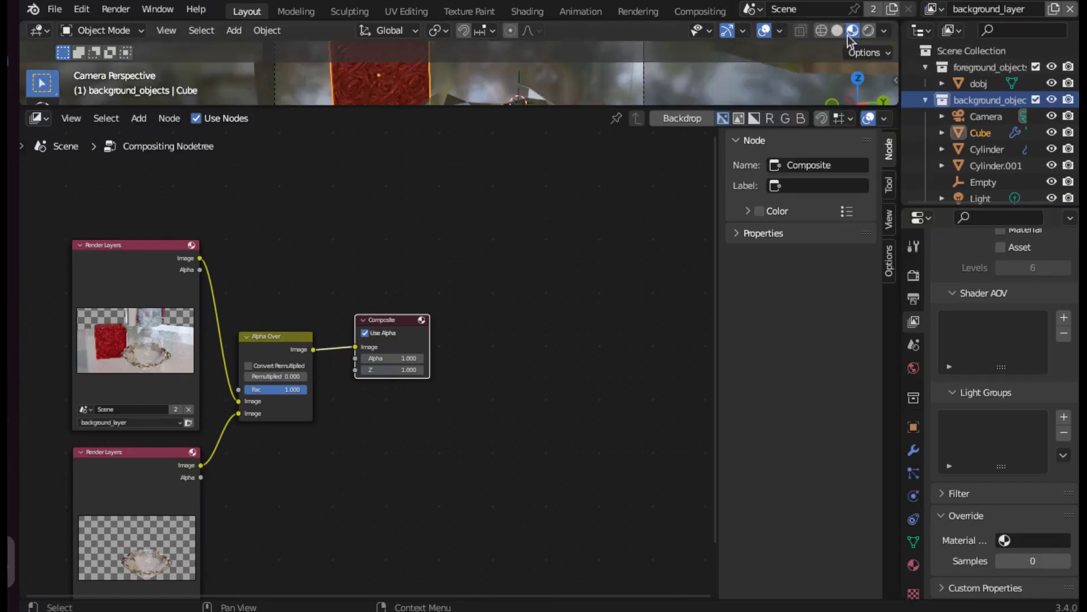
scroll(949, 464, up, 5)
scroll(950, 465, up, 5)
scroll(950, 464, up, 5)
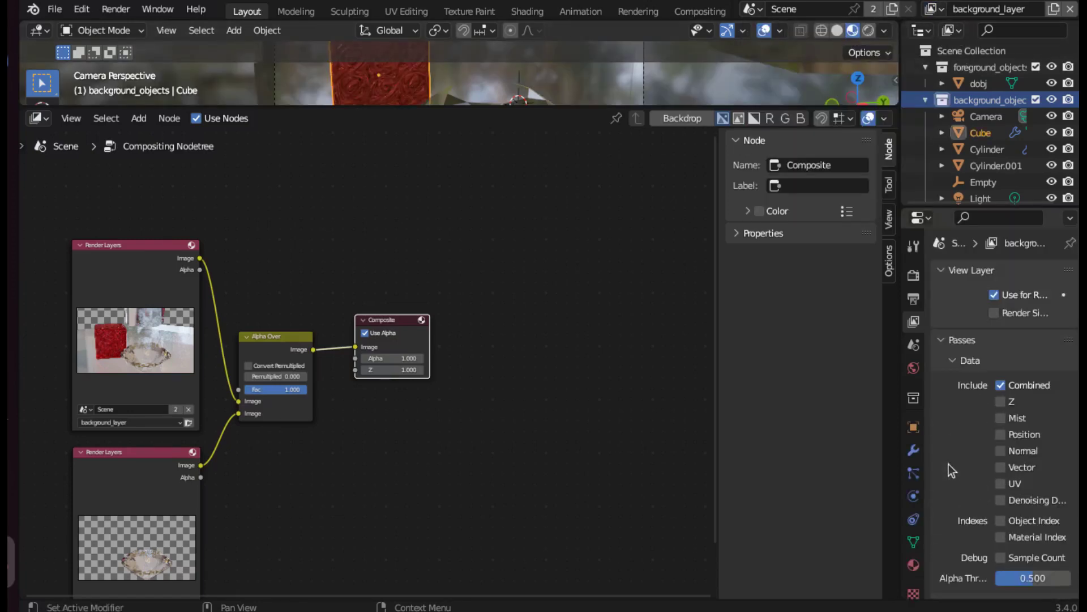
scroll(949, 464, down, 4)
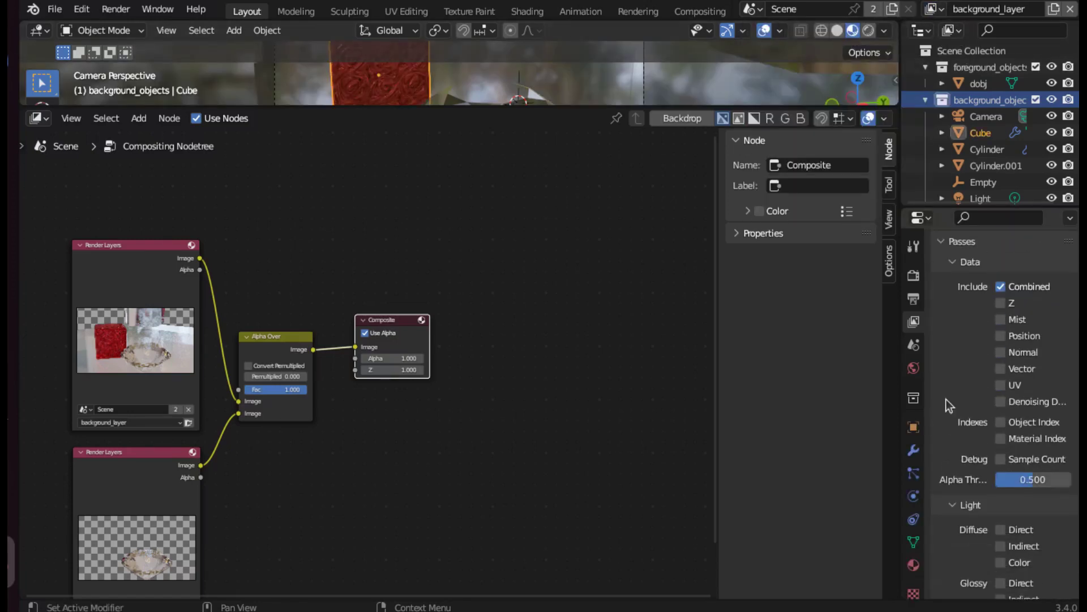
click(1001, 403)
scroll(985, 414, down, 2)
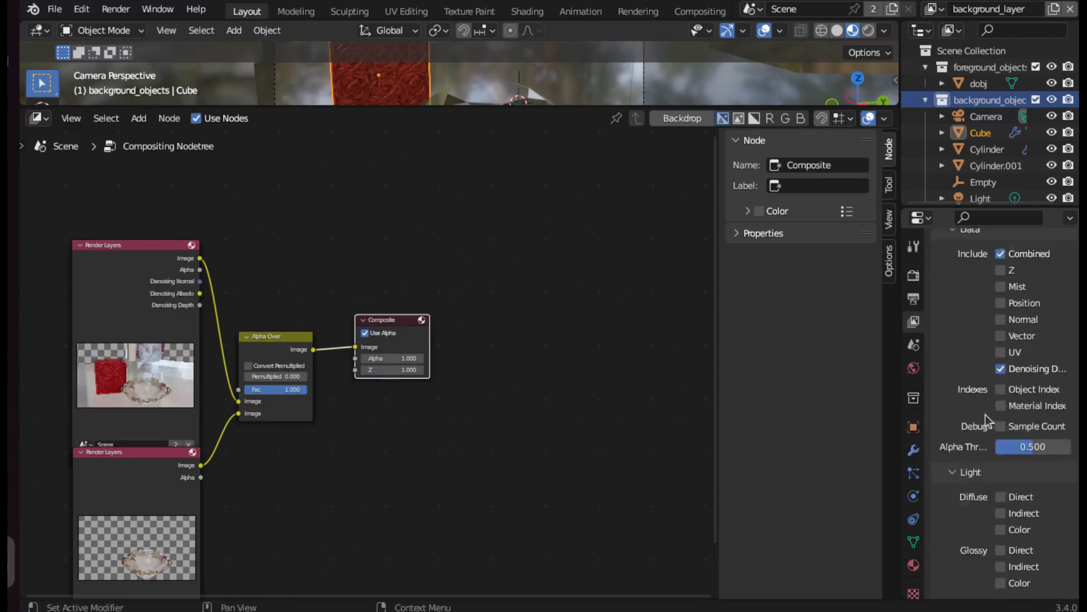
scroll(980, 419, down, 3)
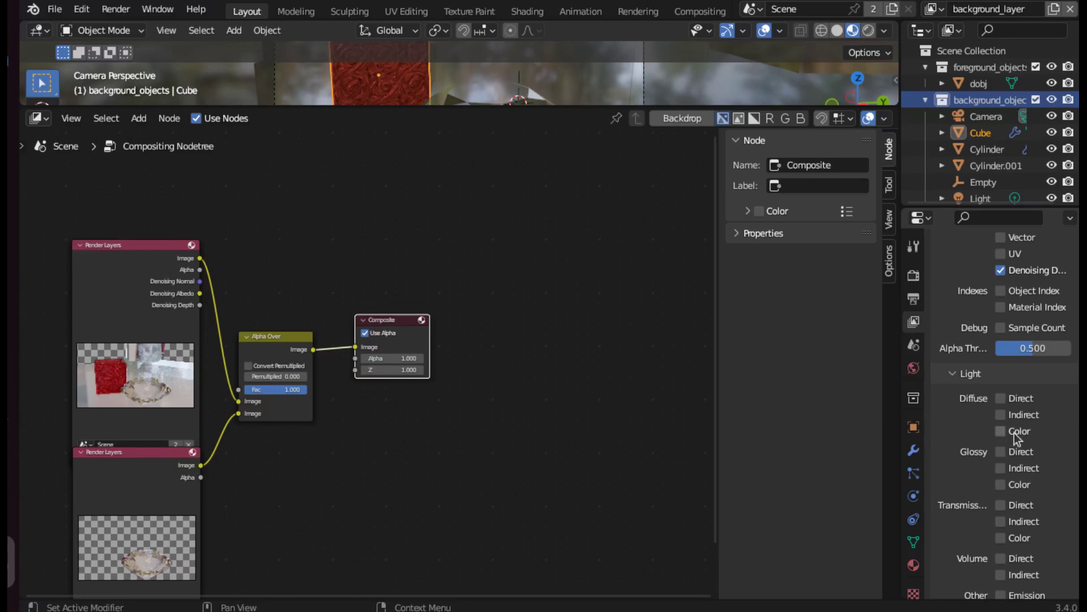
scroll(971, 427, down, 5)
click(1000, 447)
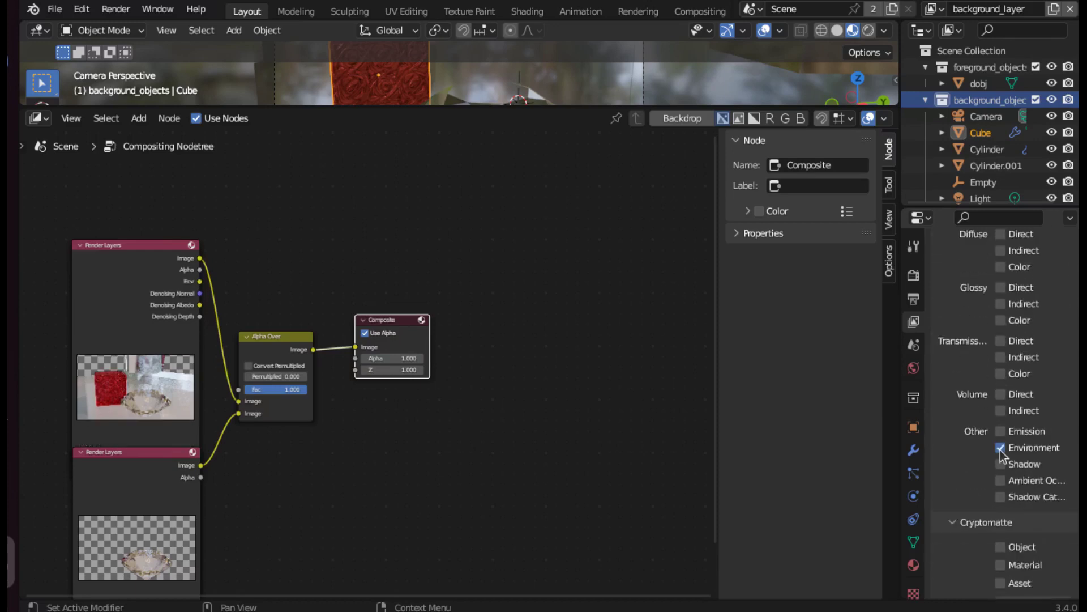
key(F12)
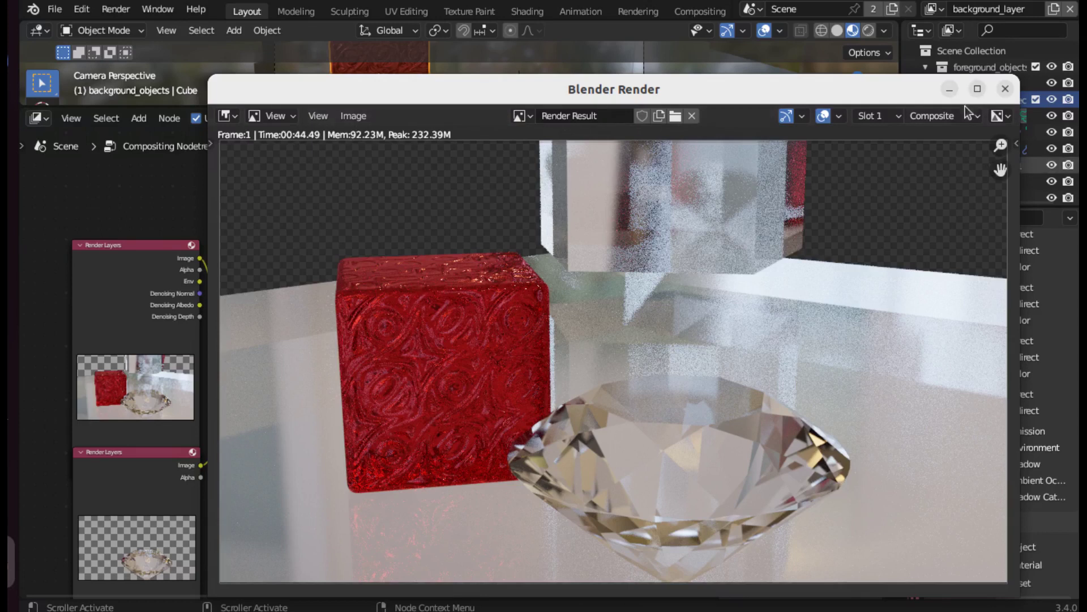
click(963, 116)
click(931, 156)
click(902, 119)
click(860, 131)
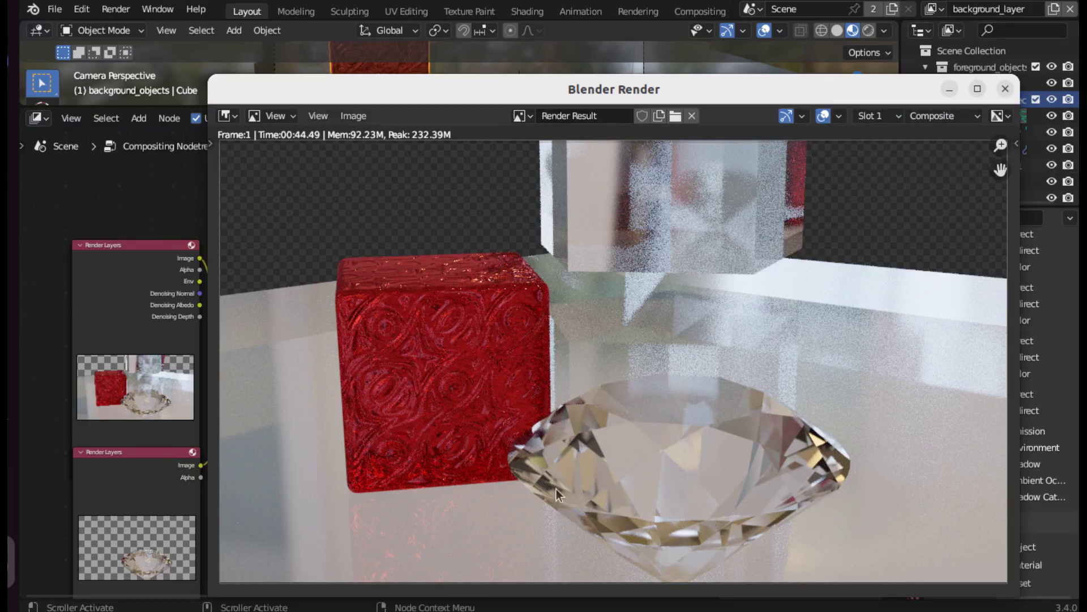
key(Escape)
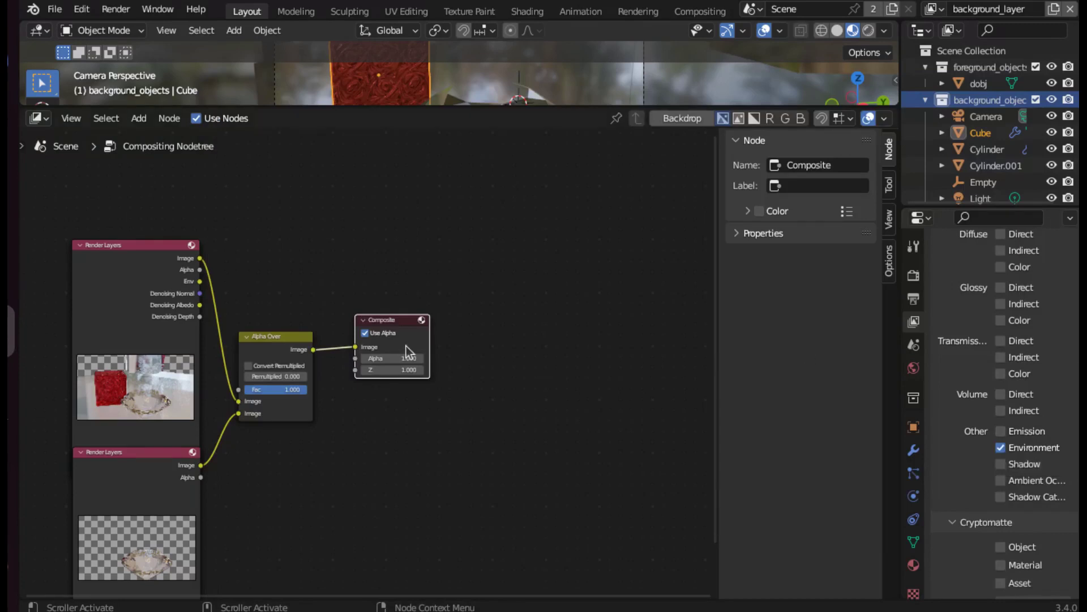
Add a Viewer node linked to Alpha Over, placed below Composite
click(141, 118)
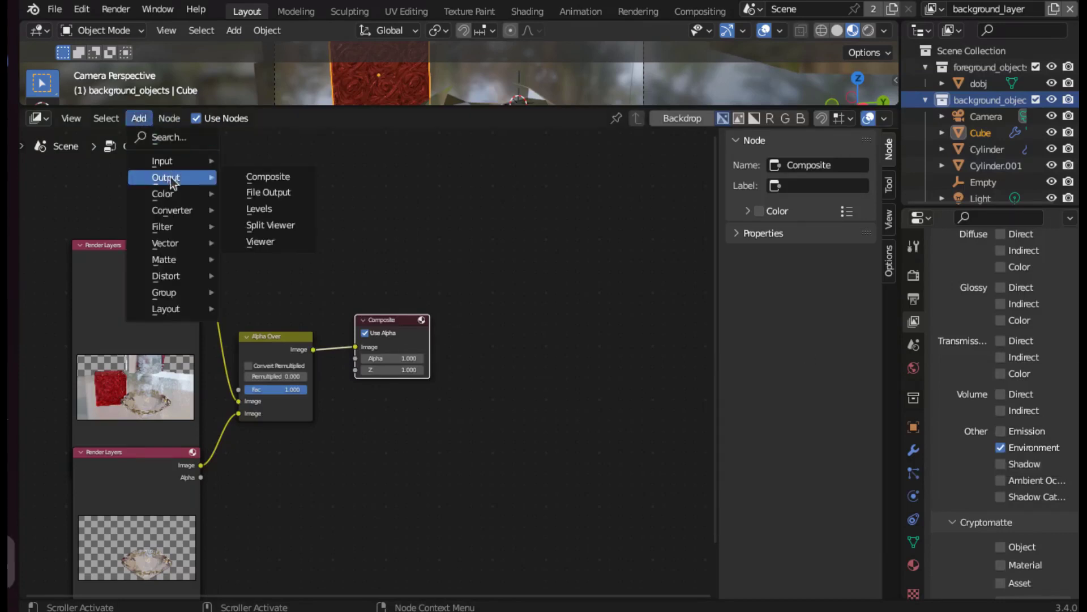
click(267, 238)
click(374, 414)
ctrl+shift+click(275, 374)
drag(398, 404, 388, 398)
click(387, 397)
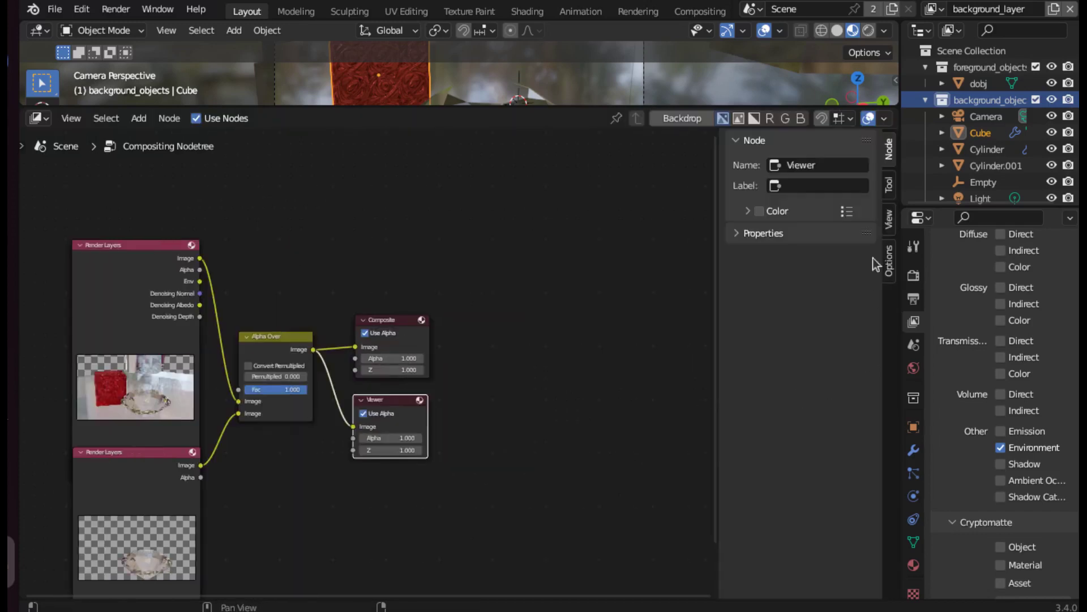
Turn on the backdrop and shift all nodes right to reveal the composite image
click(890, 220)
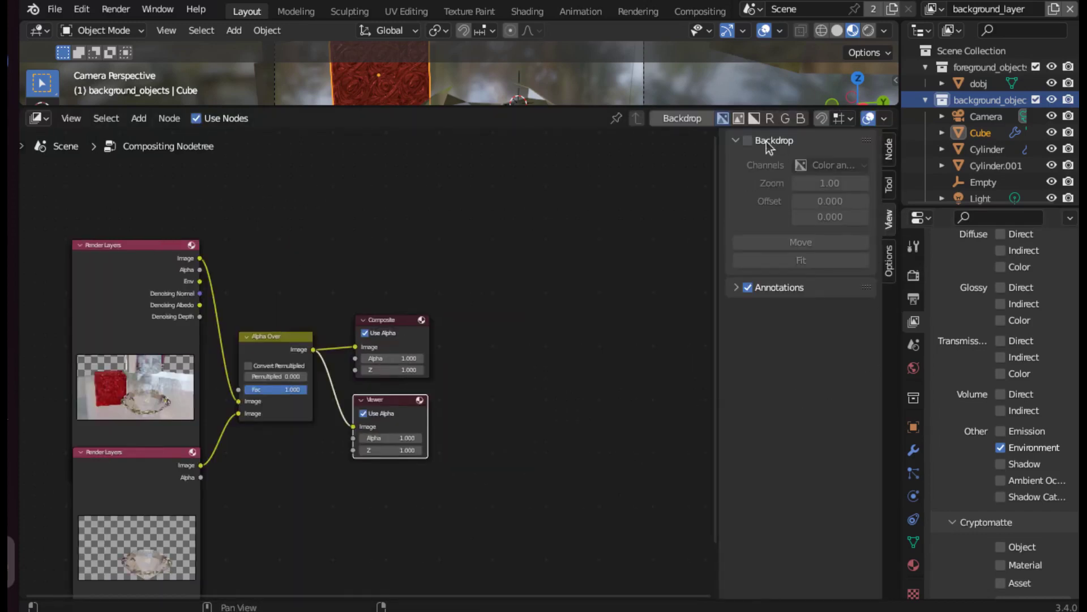
click(769, 143)
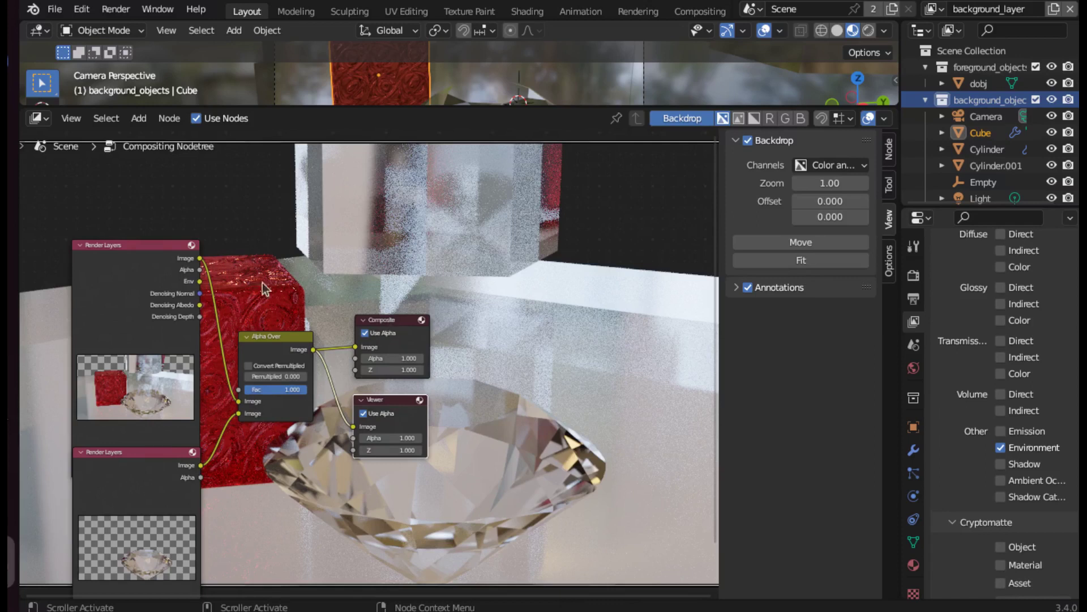
key(a)
key(g)
click(395, 584)
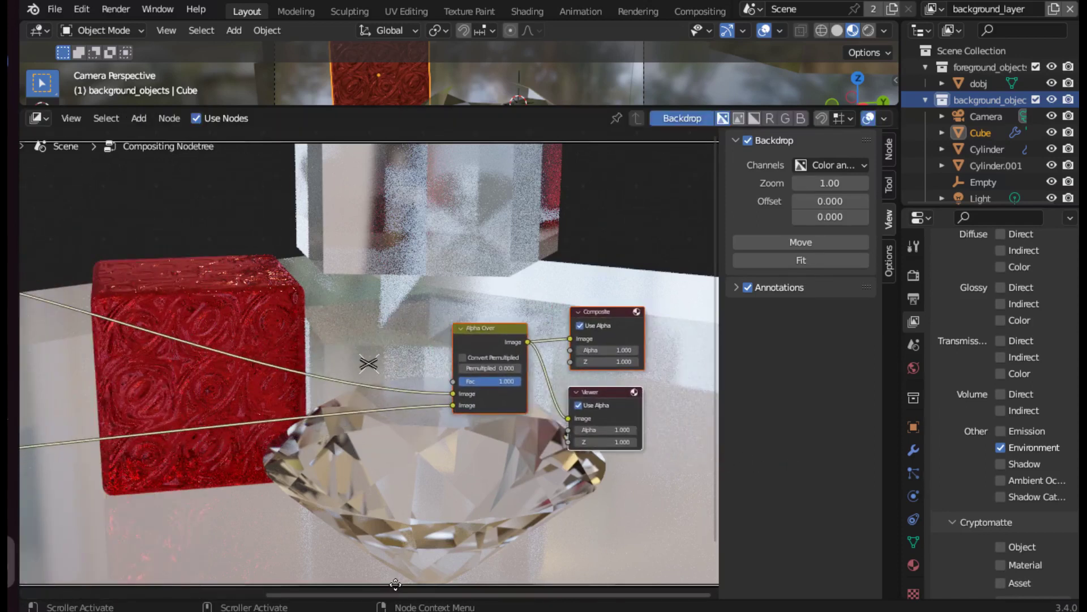
scroll(326, 521, down, 2)
middle_drag(325, 521, 411, 441)
scroll(412, 441, down, 2)
click(139, 118)
mouse_move(162, 226)
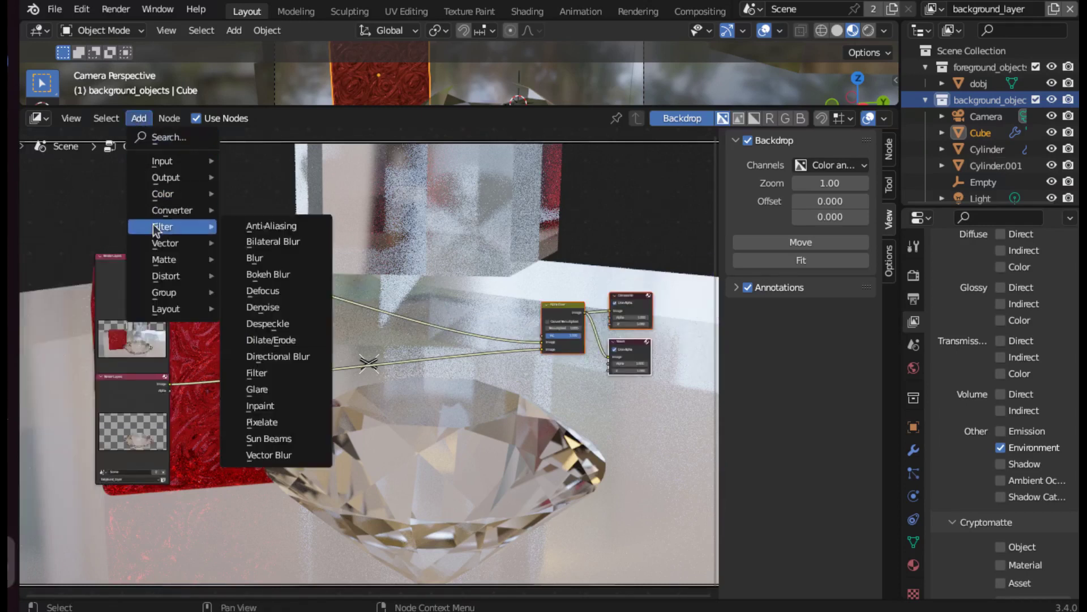
Insert a Denoise node after the background Render Layers node
click(264, 307)
click(221, 249)
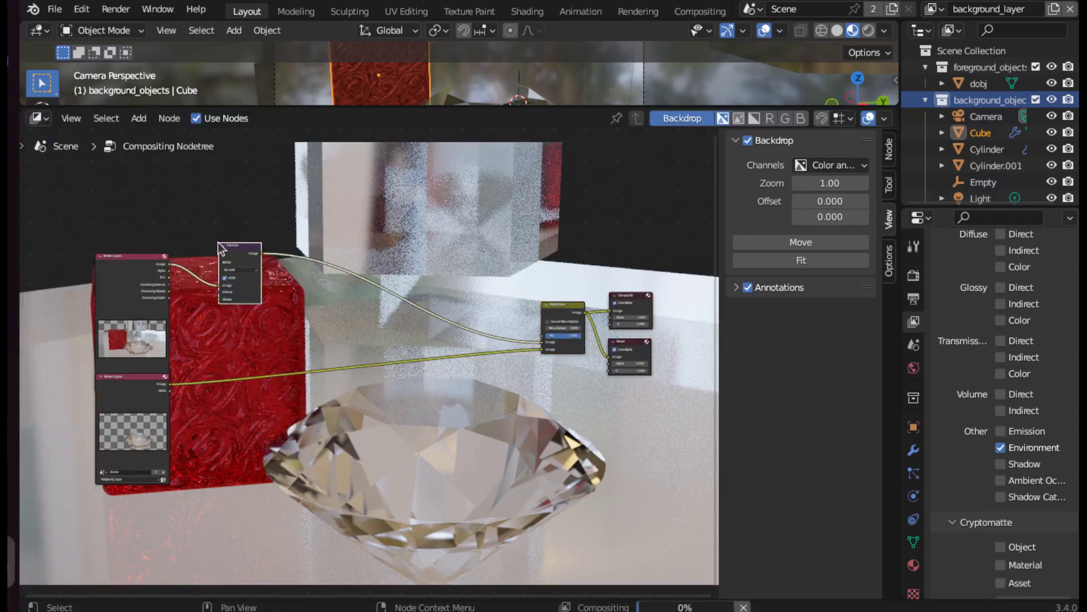
scroll(225, 317, up, 3)
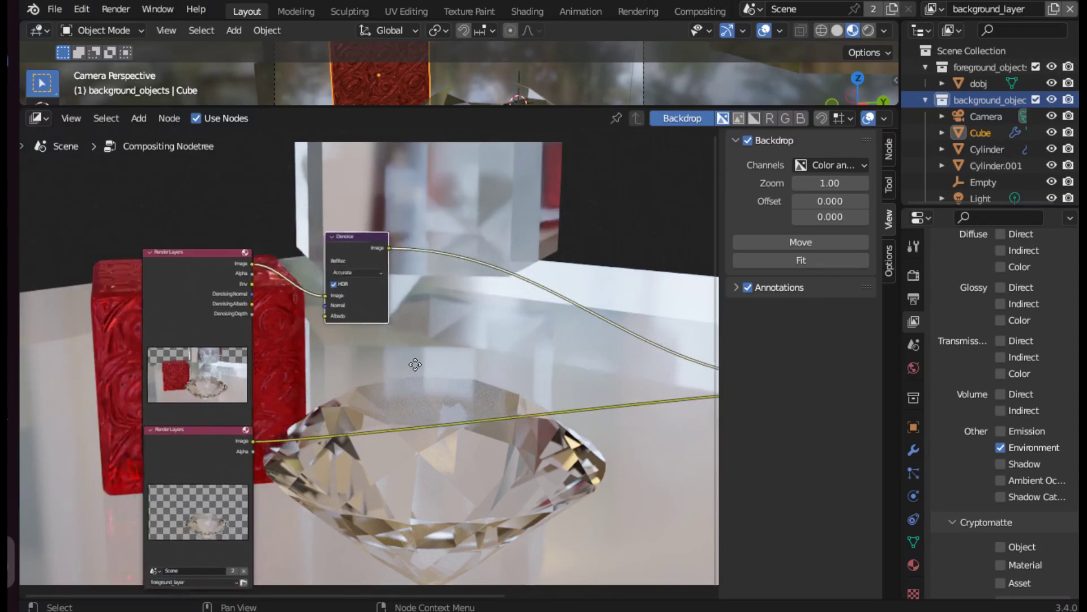
key(Home)
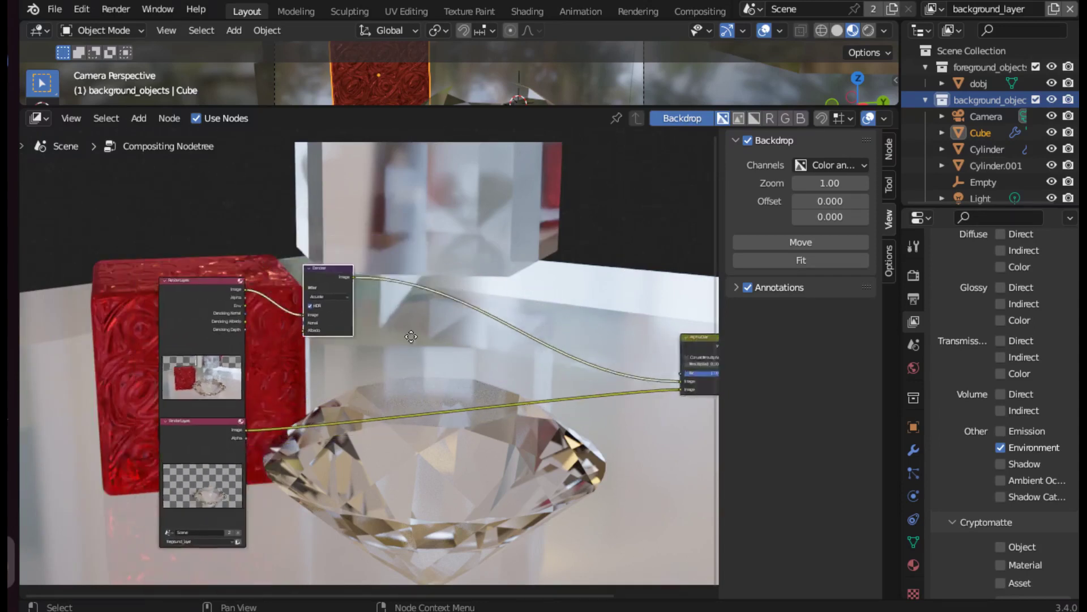
drag(231, 319, 214, 299)
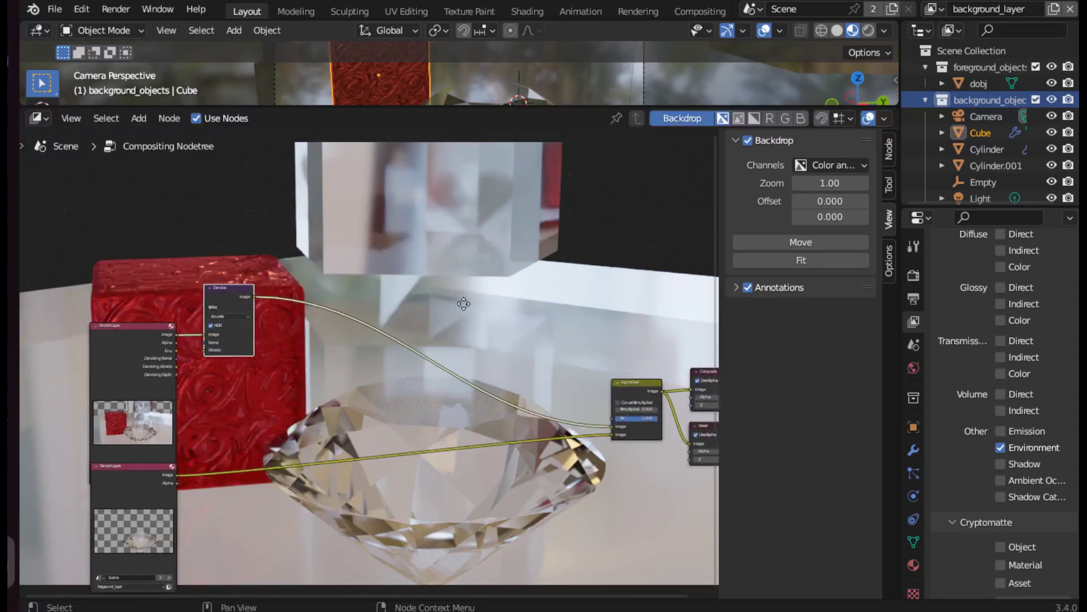
Add an Alpha Over after Denoise, fed by the Render Layers image
click(142, 118)
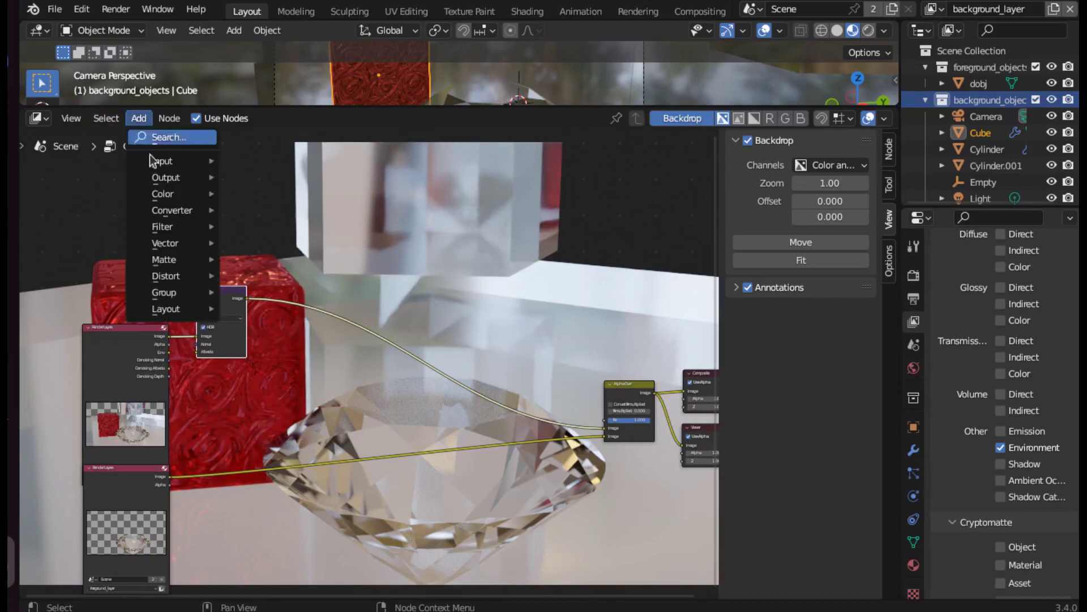
click(272, 195)
click(286, 270)
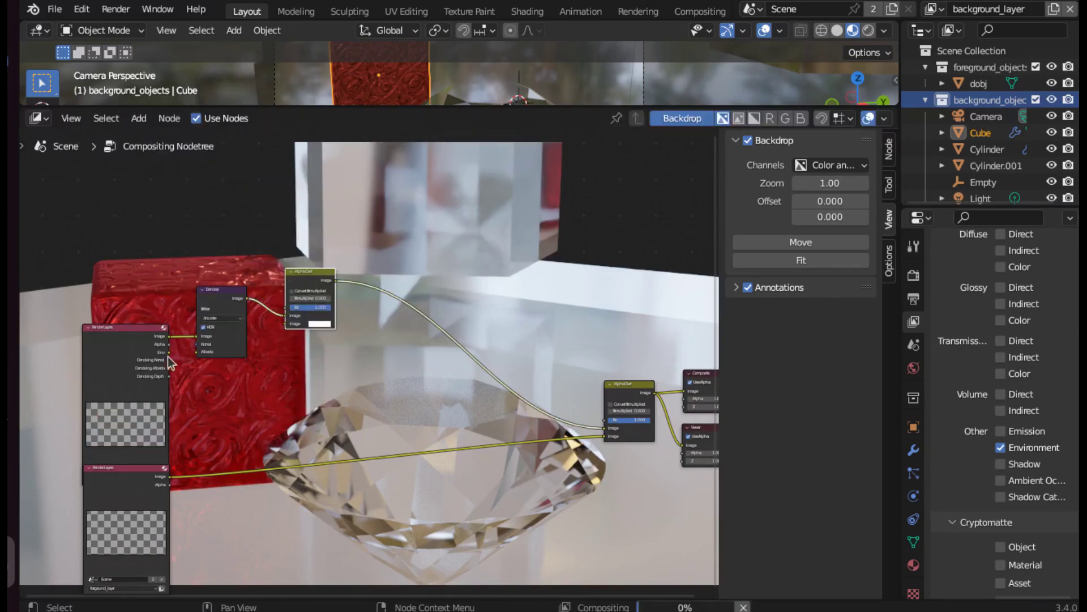
scroll(213, 365, up, 2)
middle_drag(213, 364, 270, 379)
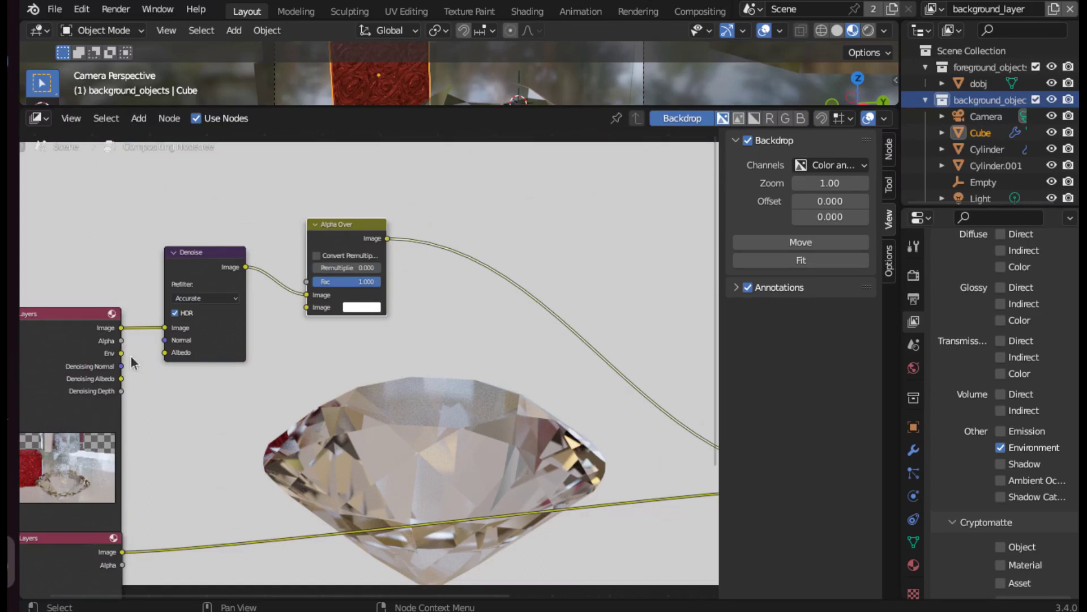
mouse_move(120, 329)
mouse_down()
mouse_move(345, 307)
mouse_move(335, 307)
mouse_up()
scroll(426, 343, down, 1)
scroll(428, 342, down, 1)
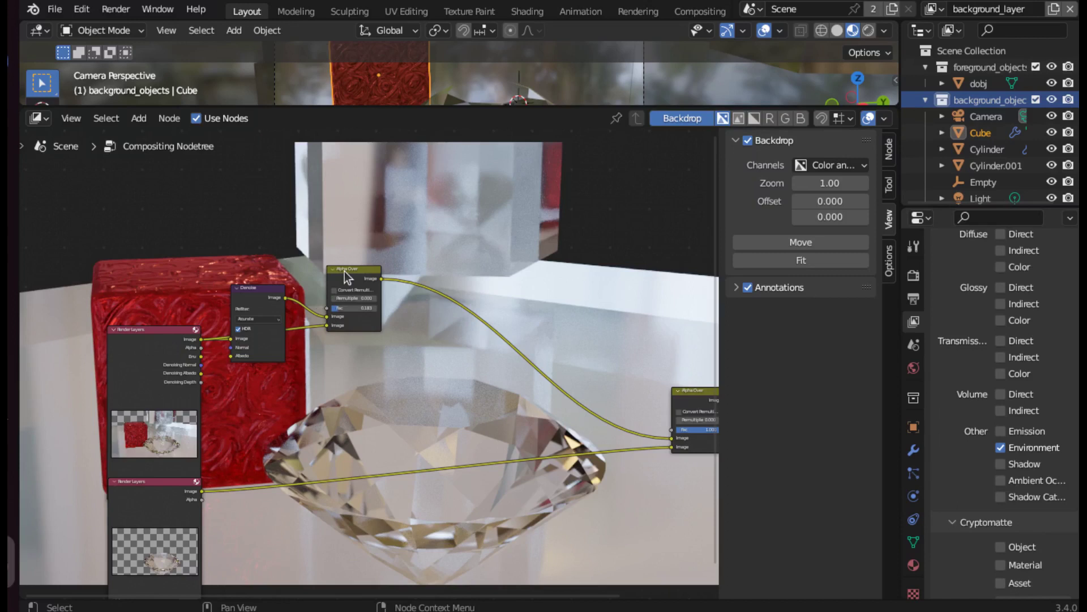
Chain a duplicate Alpha Over onto the link and connect Denoising Normal and Albedo to Denoise
key(shift+d)
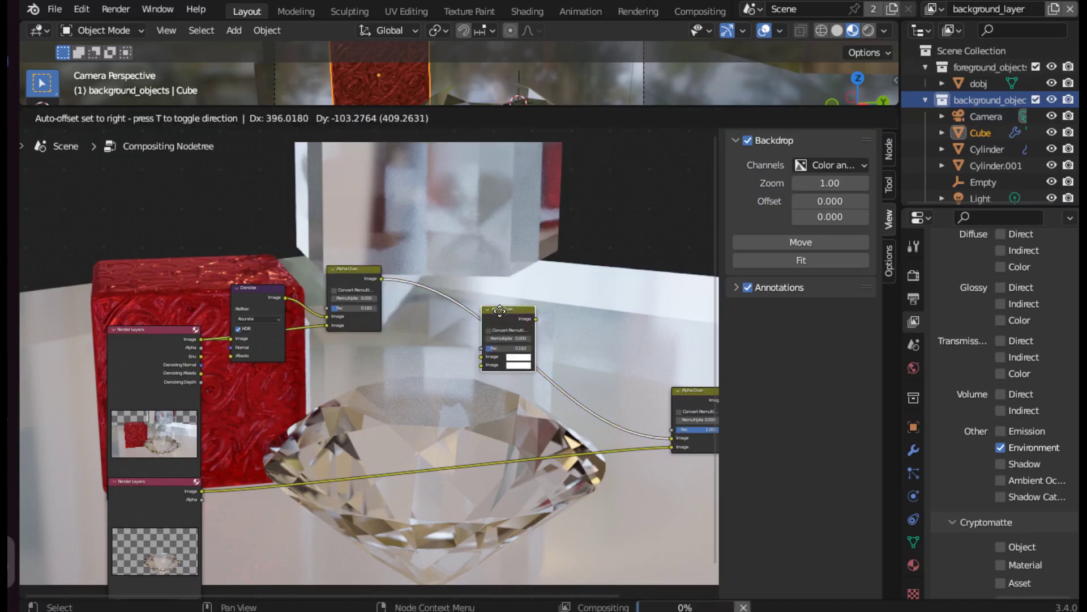
click(495, 306)
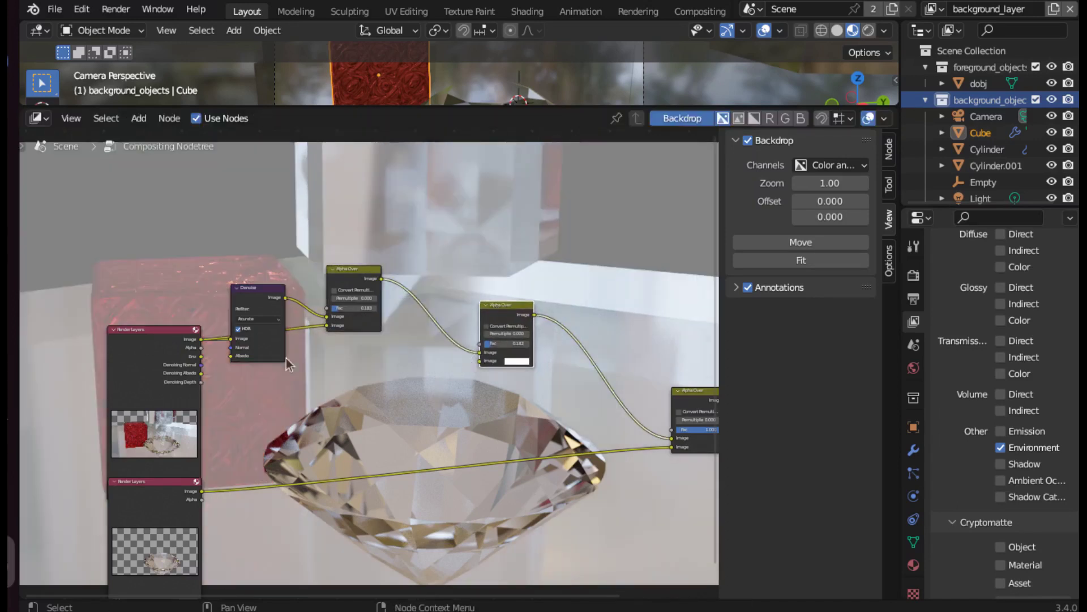
scroll(193, 416, up, 2)
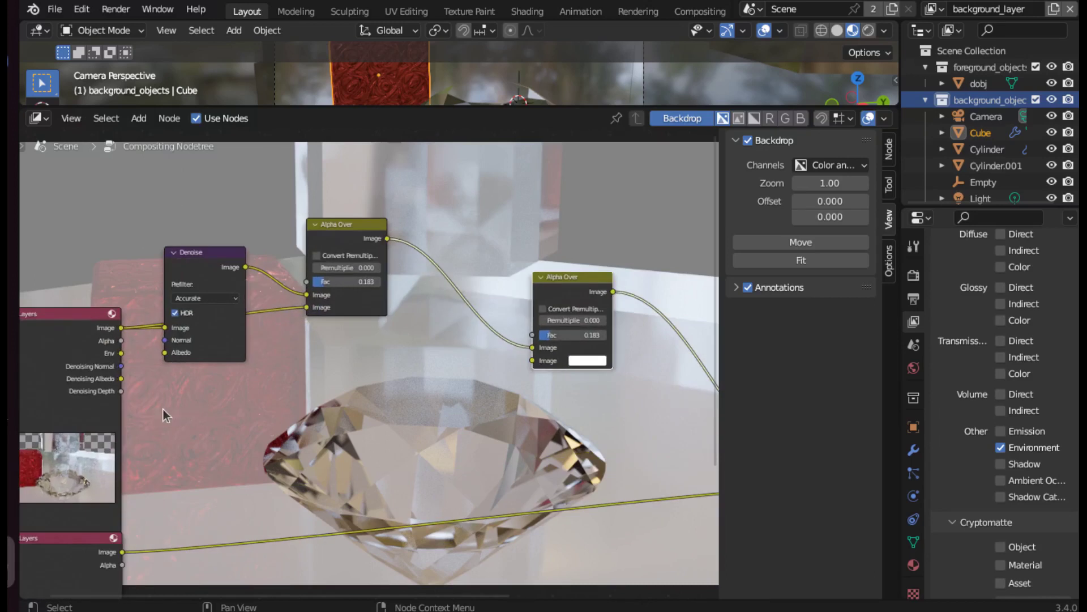
middle_drag(162, 409, 213, 359)
drag(175, 316, 216, 290)
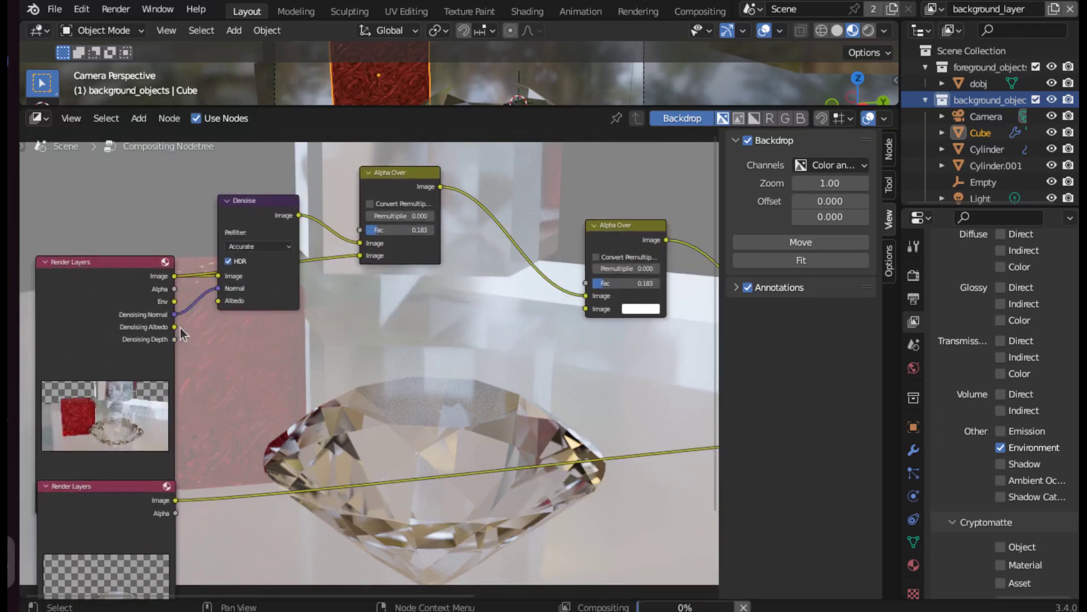
mouse_move(174, 327)
mouse_down()
mouse_move(216, 300)
mouse_move(586, 309)
mouse_up()
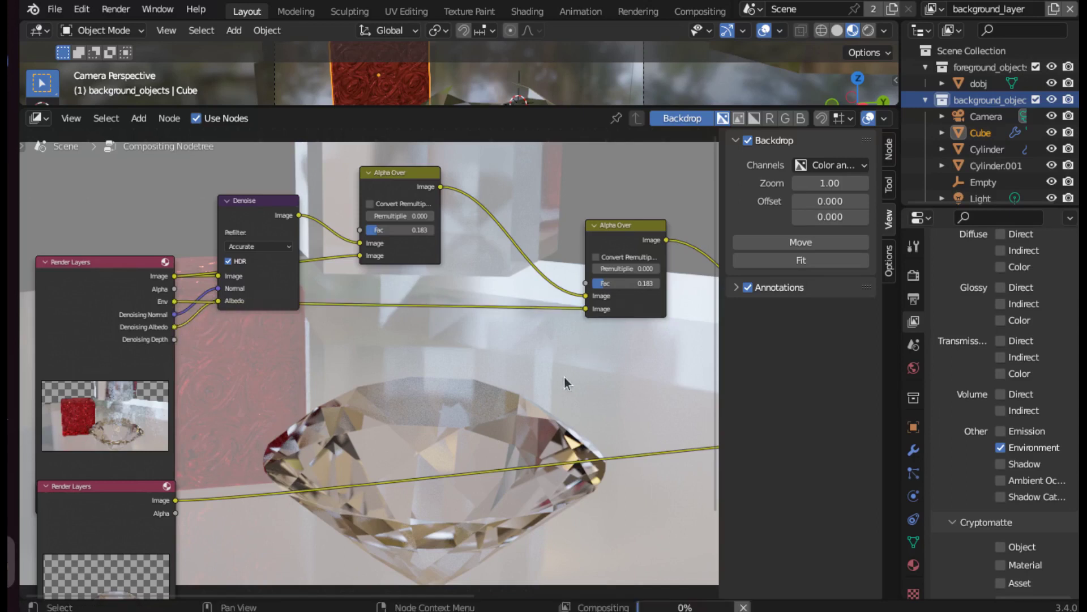
Swap the second Alpha Over's image inputs, set its Fac to 1.000, and shrink the backdrop
middle_drag(564, 377, 543, 427)
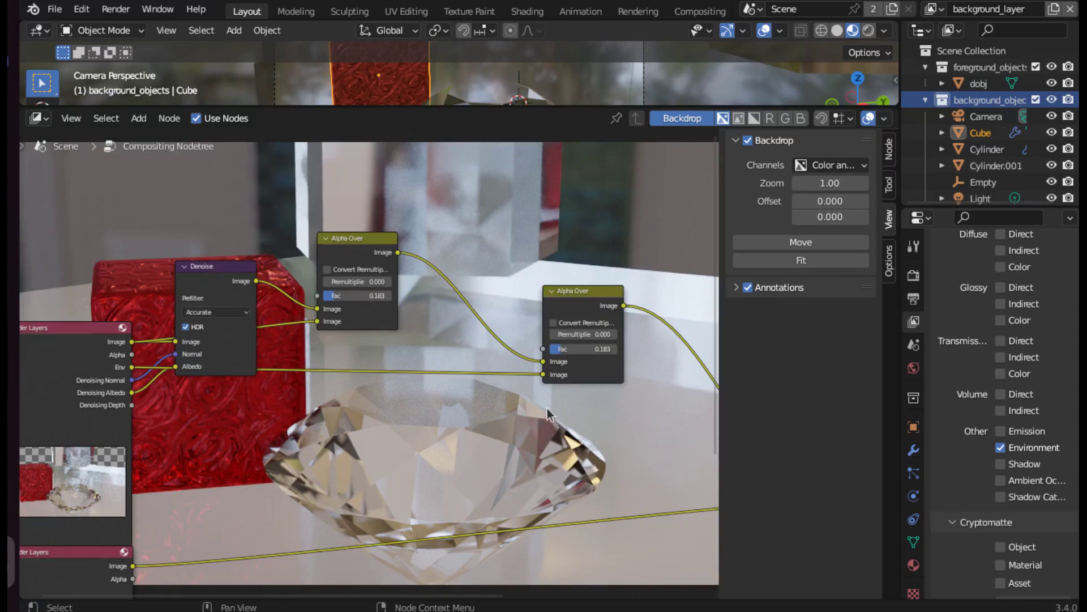
drag(542, 361, 544, 374)
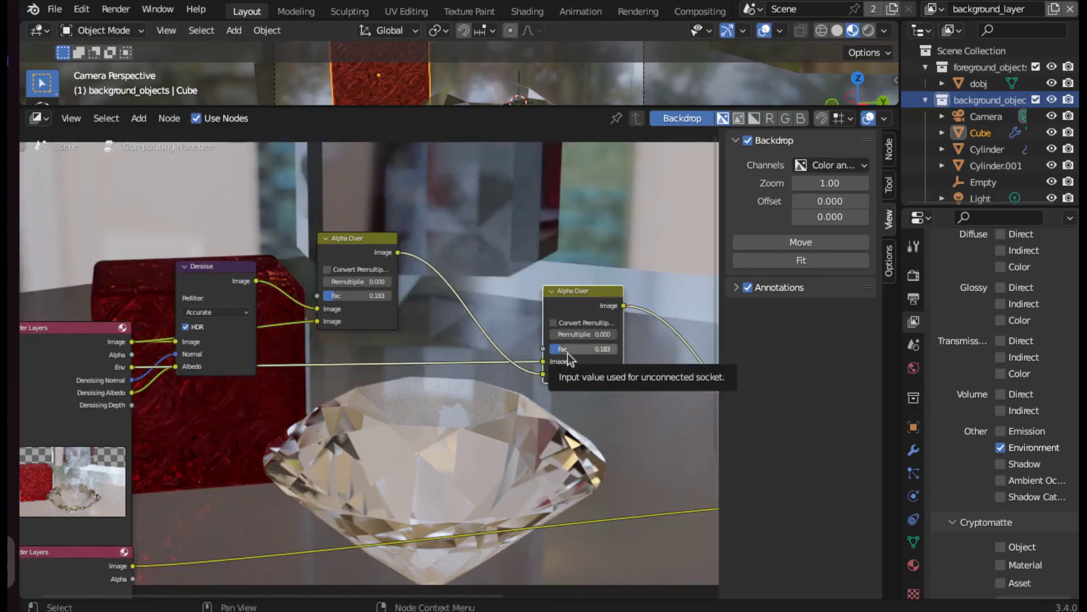
drag(567, 351, 618, 357)
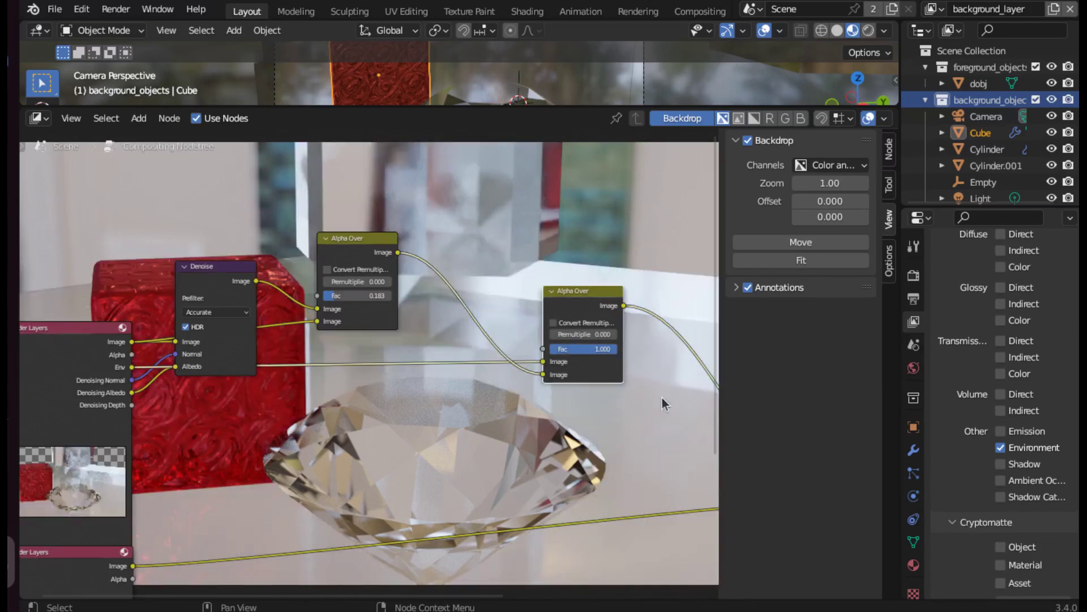
scroll(623, 374, down, 2)
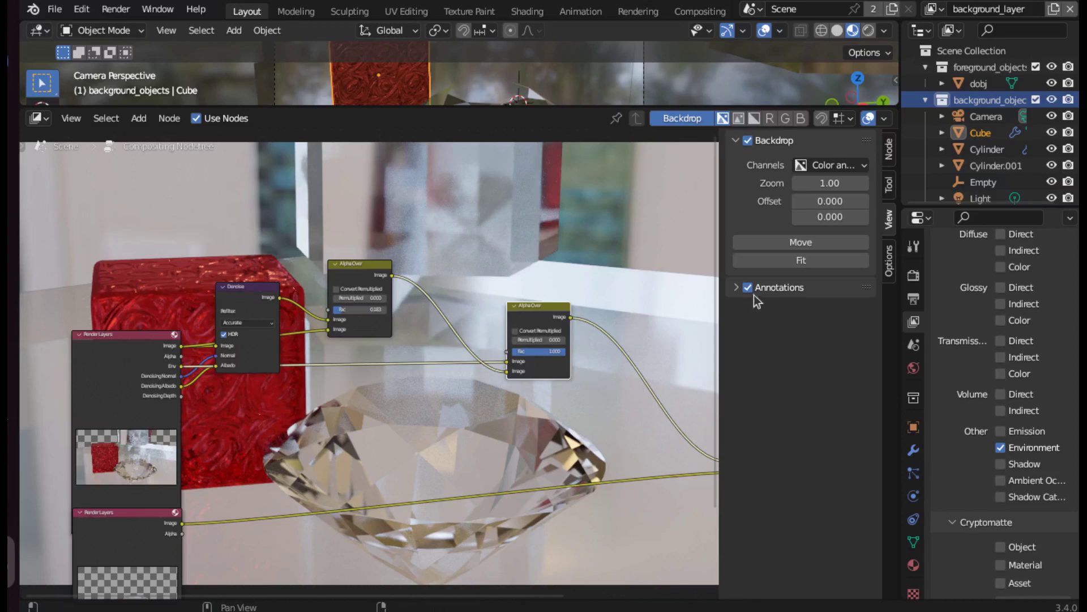
drag(829, 183, 815, 183)
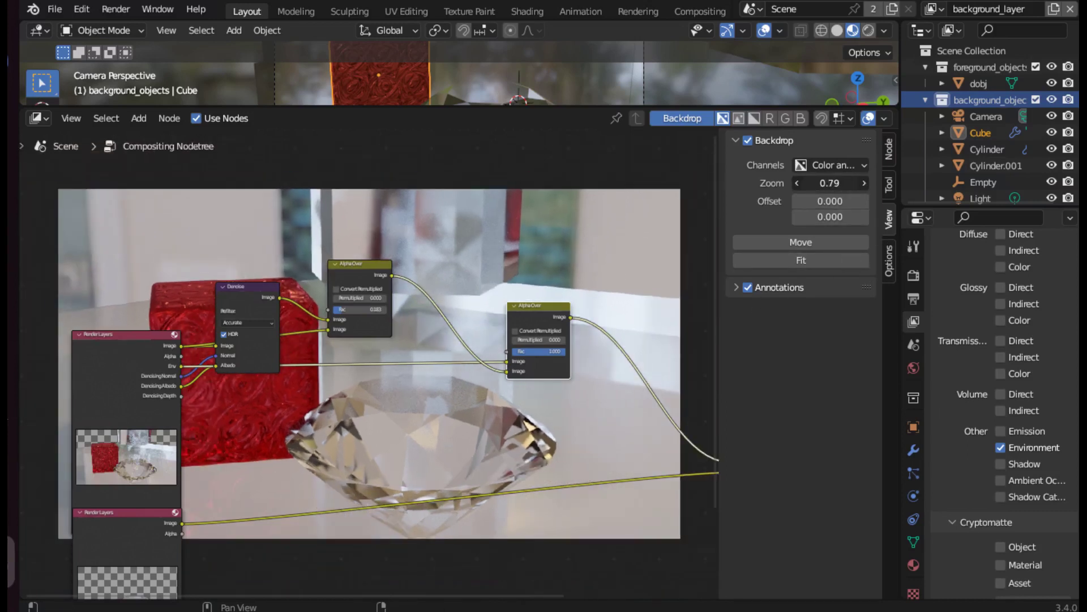
Add a Sun Beams node on the foreground link, sourced at the diamond's right edge
click(139, 118)
click(160, 134)
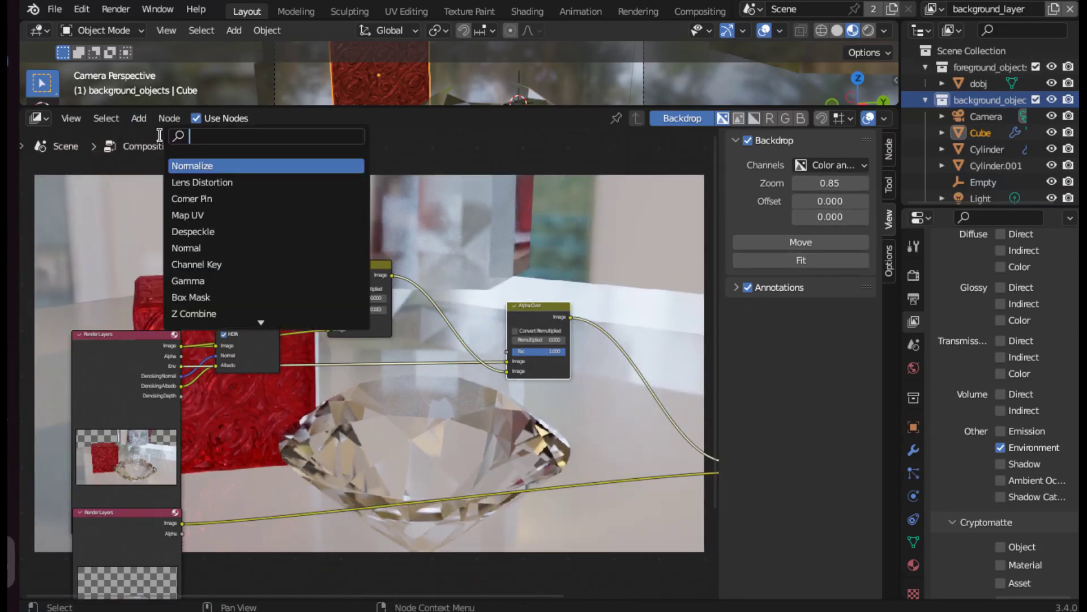
text(sun)
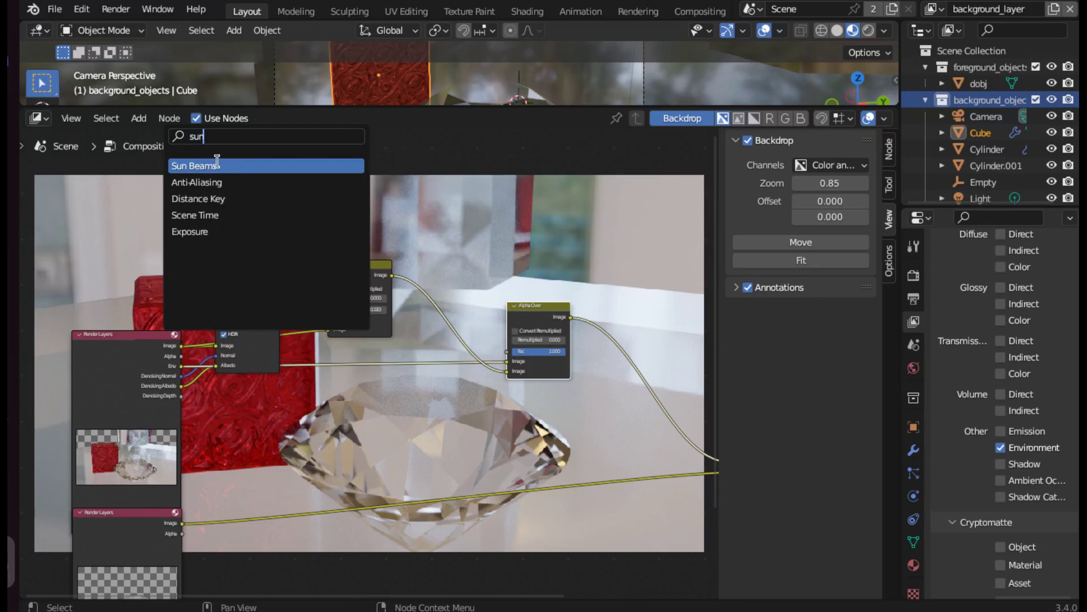
click(217, 164)
click(307, 521)
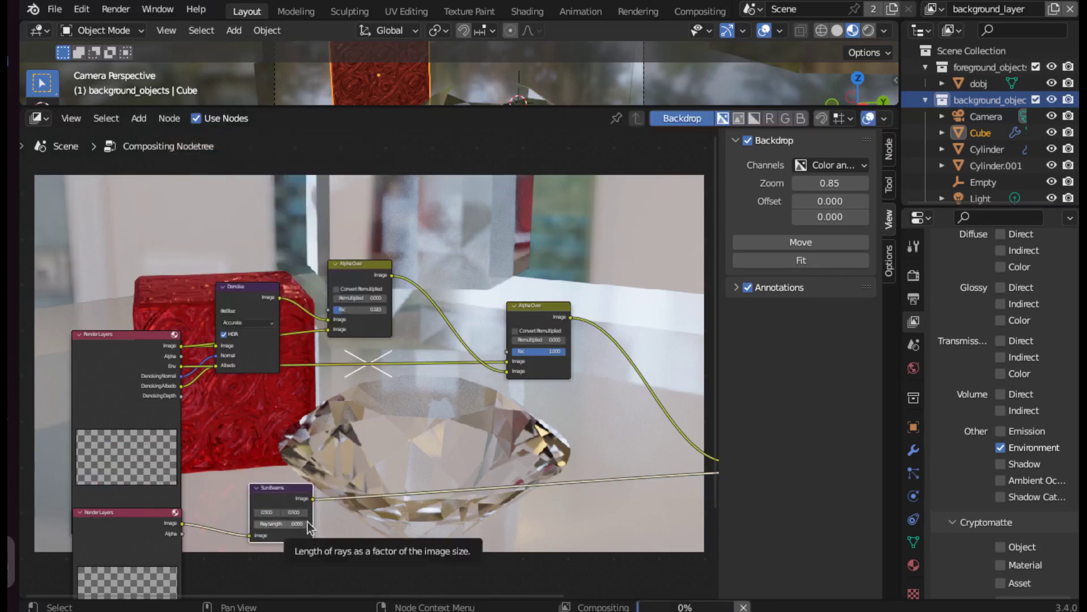
drag(368, 363, 480, 412)
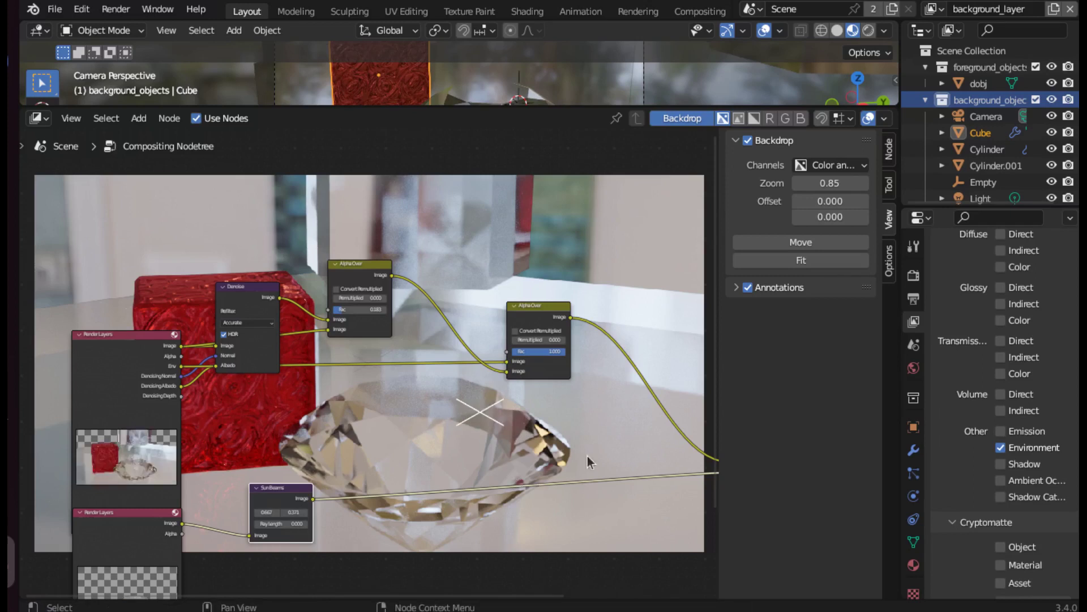
drag(480, 412, 537, 440)
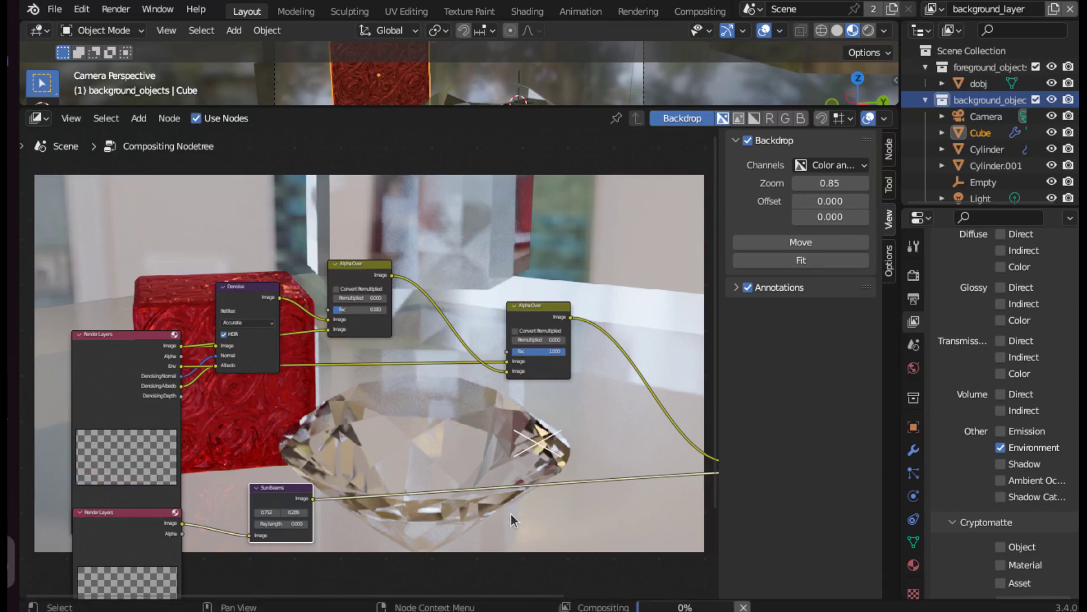
Blend the Sun Beams glow through a new Alpha Over at factor 0.225
scroll(575, 512, down, 1)
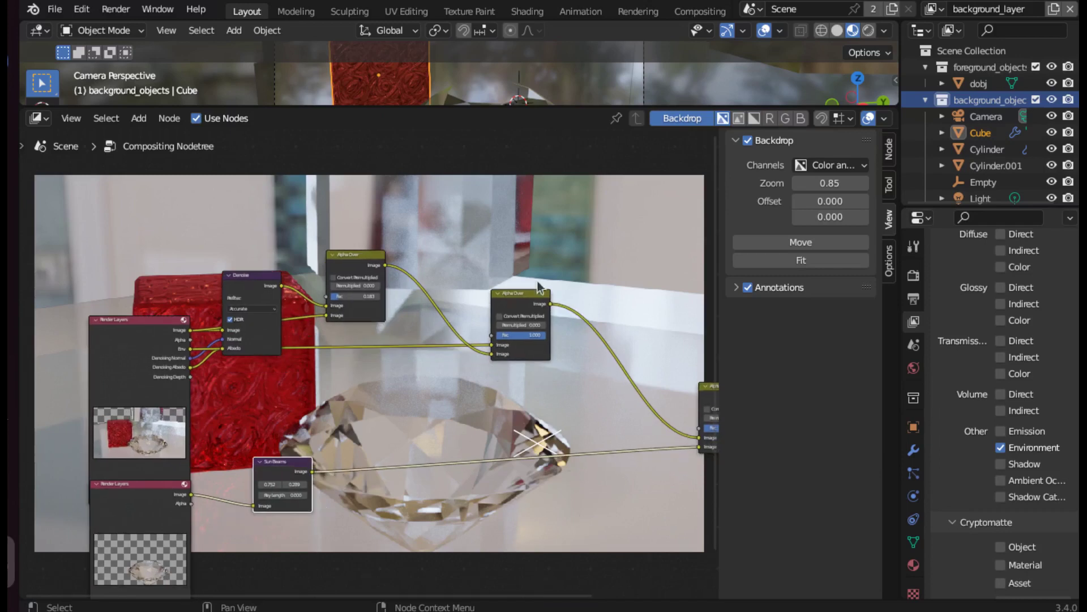
key(shift+d)
click(512, 425)
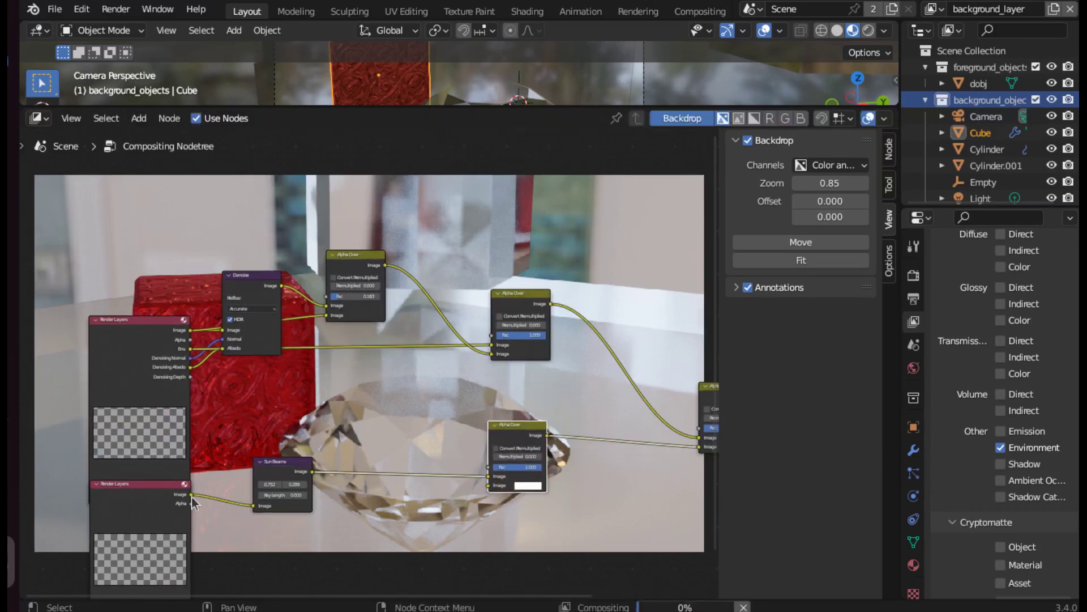
drag(191, 495, 488, 485)
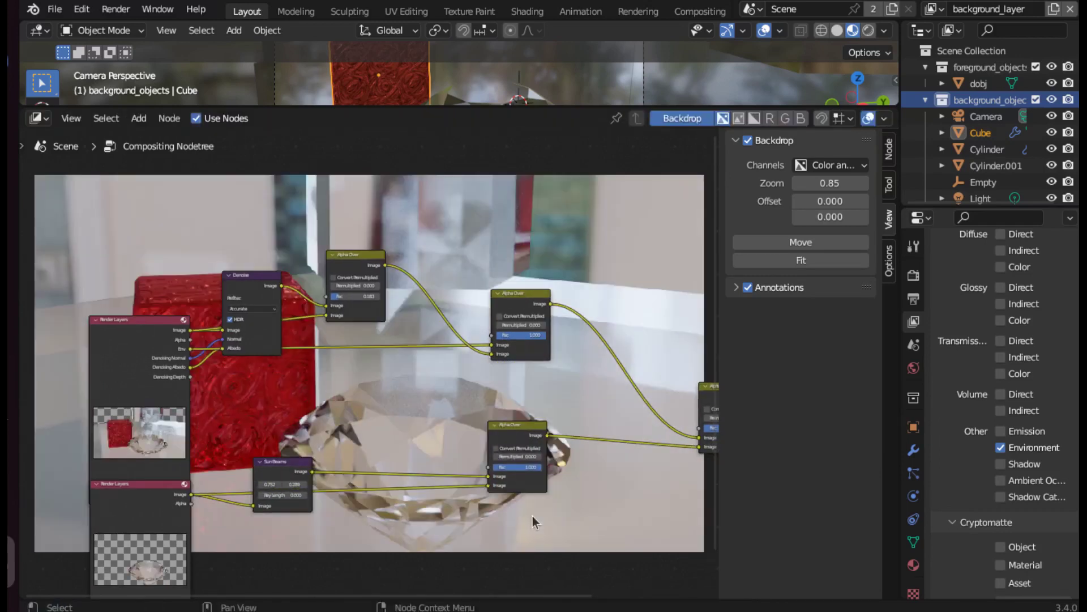
drag(520, 429, 436, 428)
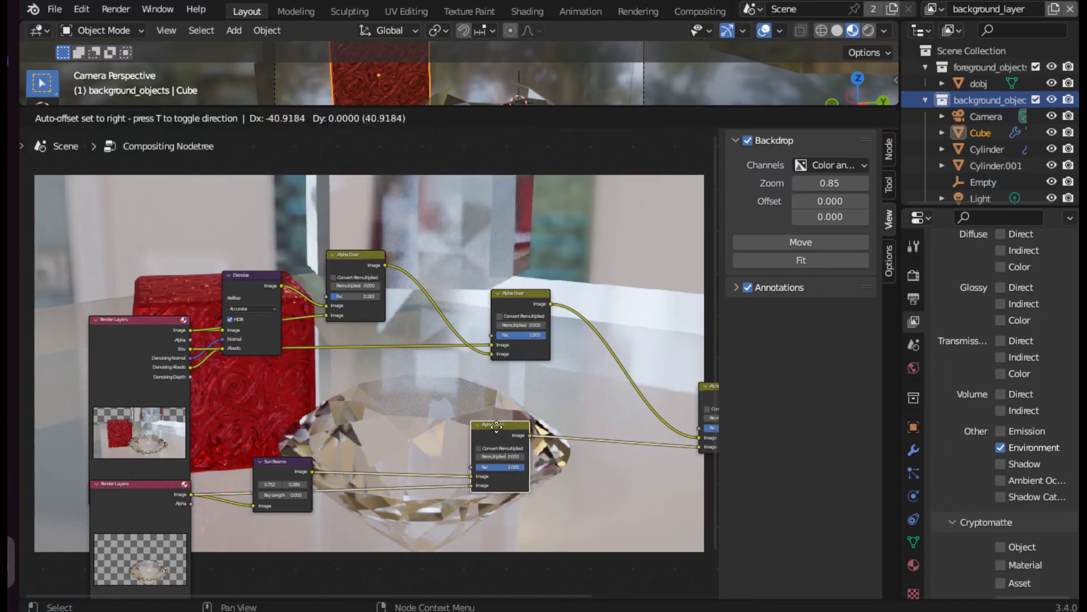
drag(449, 467, 396, 467)
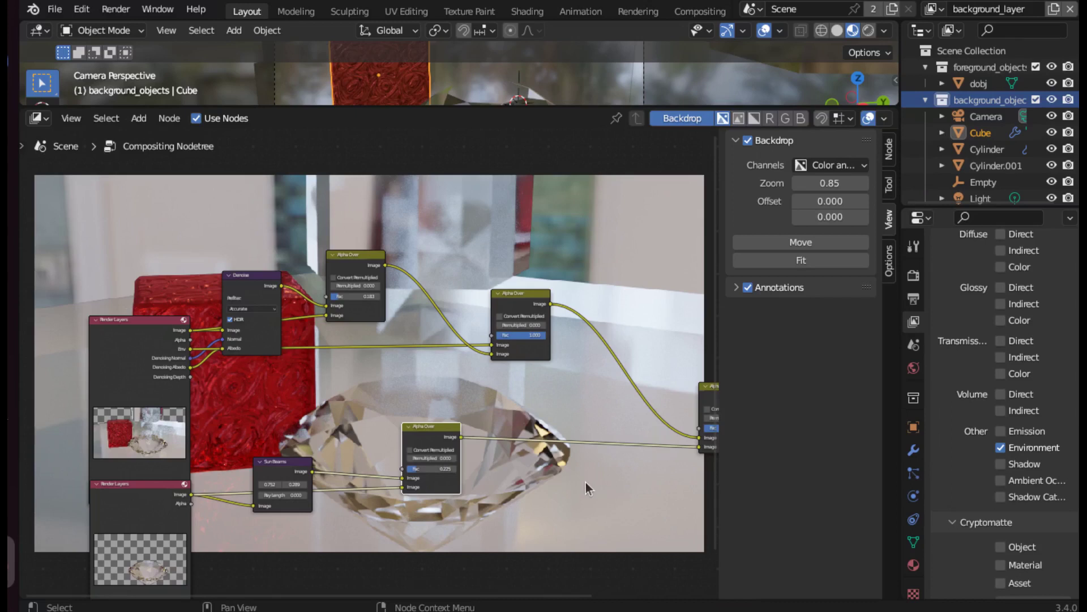
Set the Sun Beams ray length to 0.242 and render the final image
drag(272, 495, 295, 495)
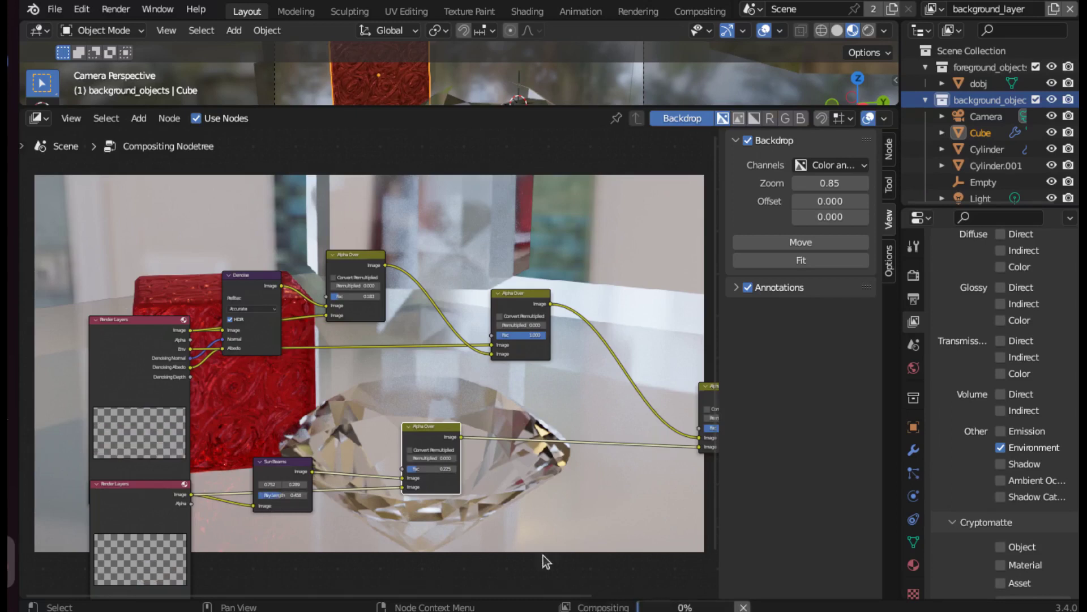
drag(283, 495, 269, 495)
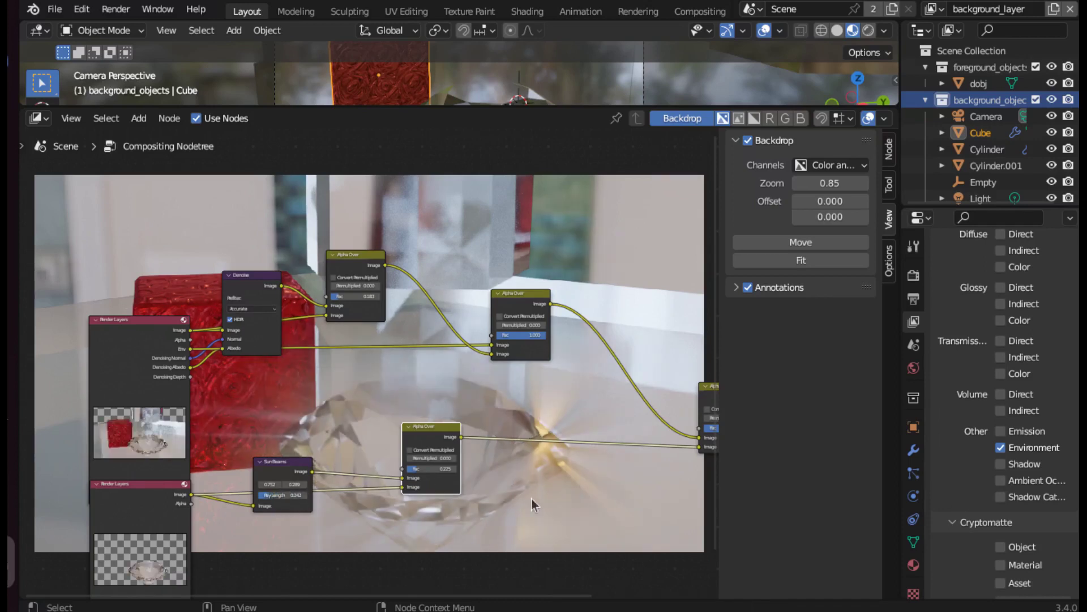
key(F12)
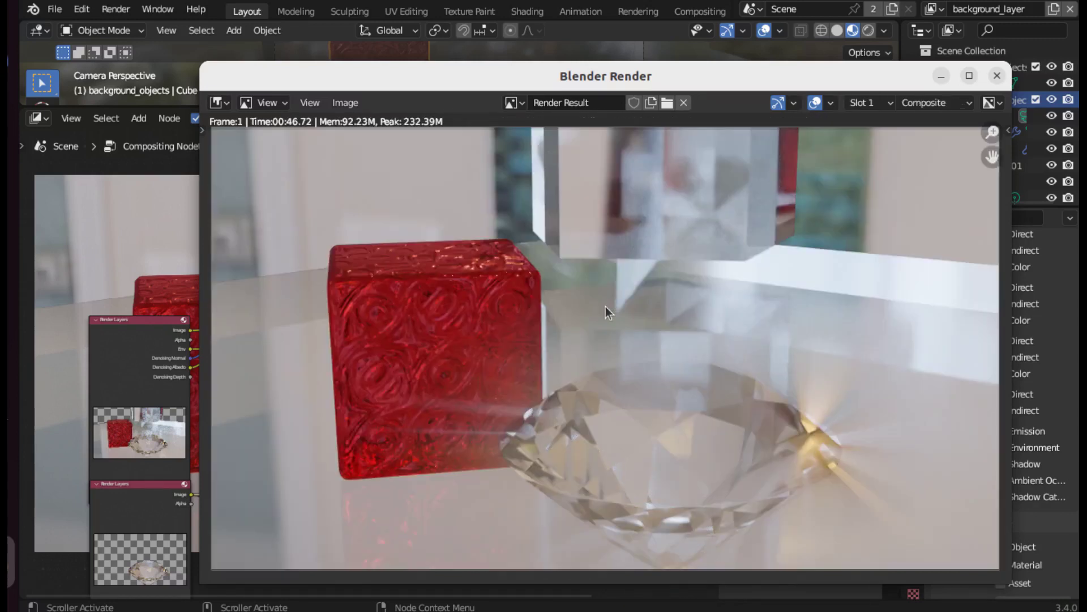
Cycle the render result through background_layer and foreground_layer, ending on the Composite
click(932, 102)
click(899, 144)
click(940, 102)
click(896, 102)
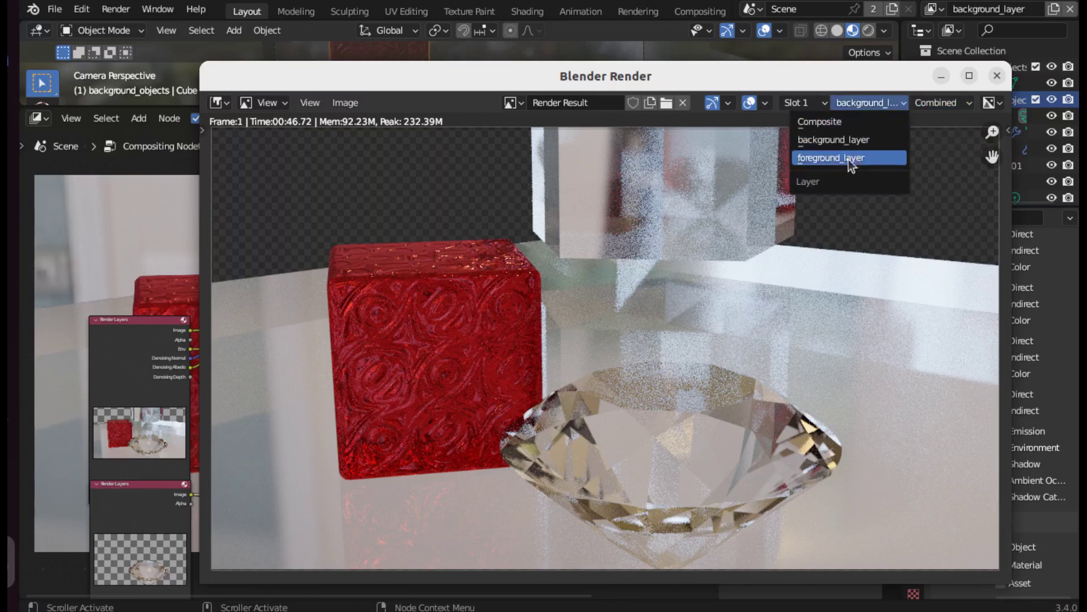
click(852, 157)
click(923, 102)
click(898, 121)
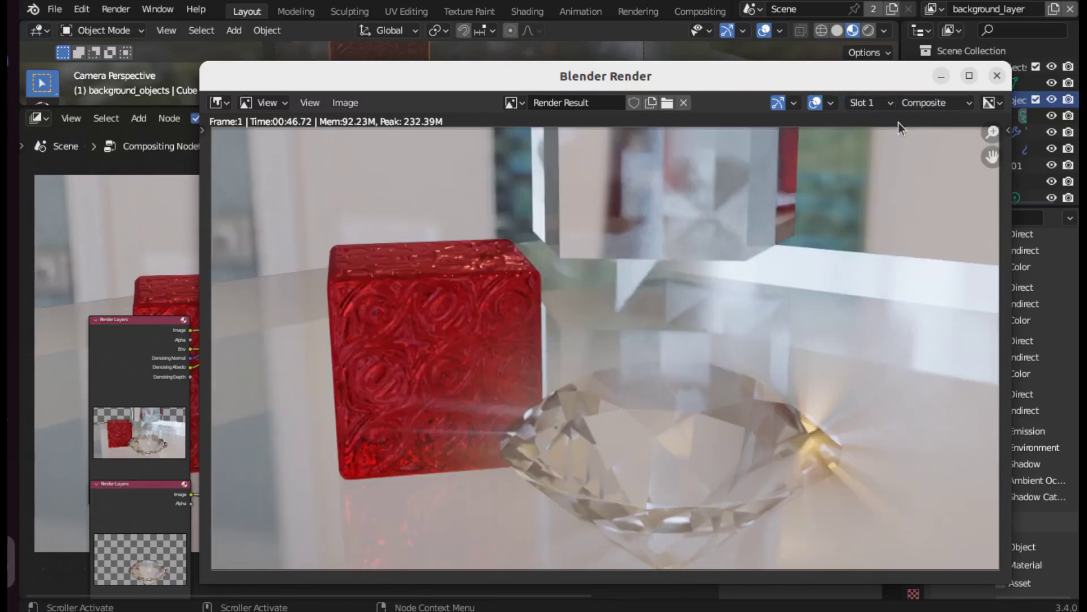